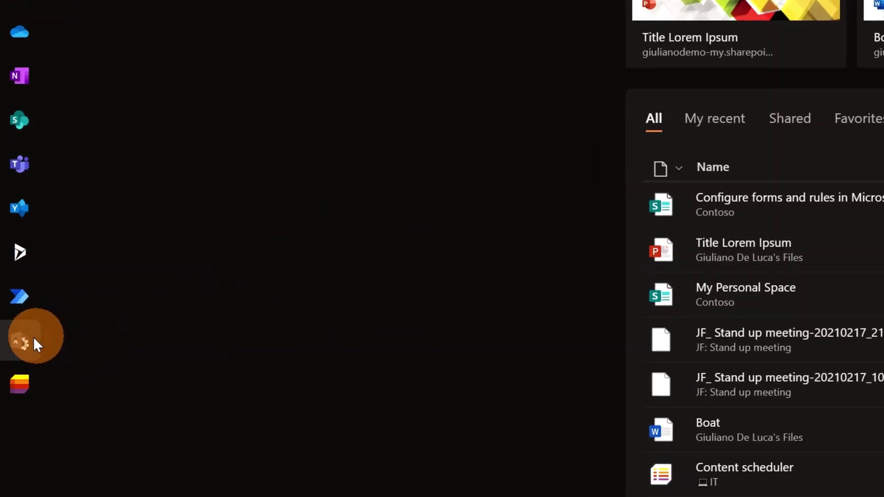
# - Open the Migration page of the SharePoint admin center from the Microsoft 365 admin center and request the SharePoint Migration Tool download
pyautogui.click(21, 347)
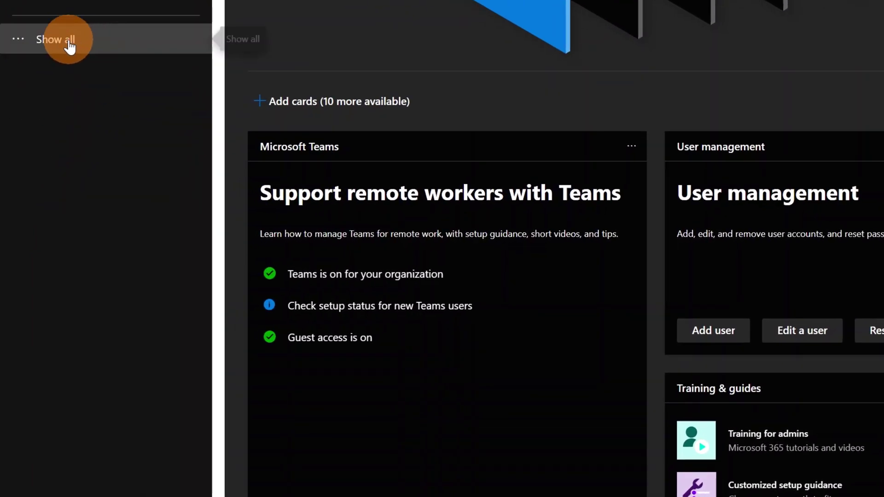
pyautogui.click(69, 46)
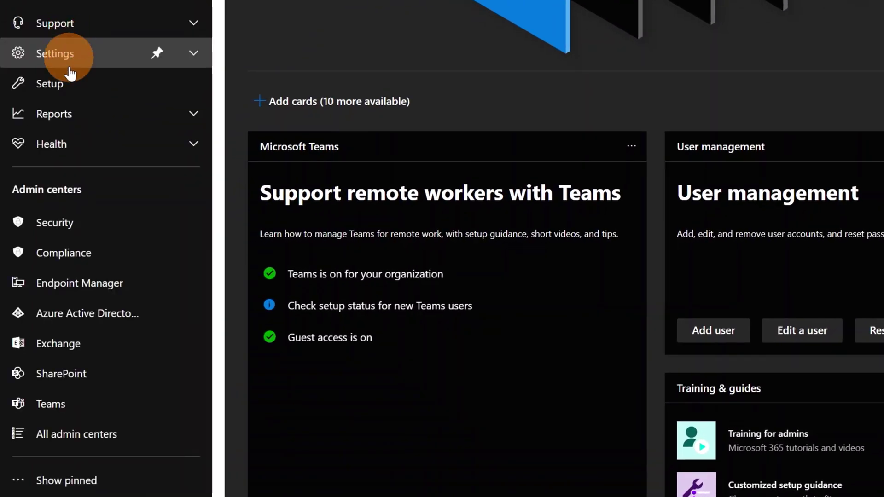
pyautogui.click(64, 374)
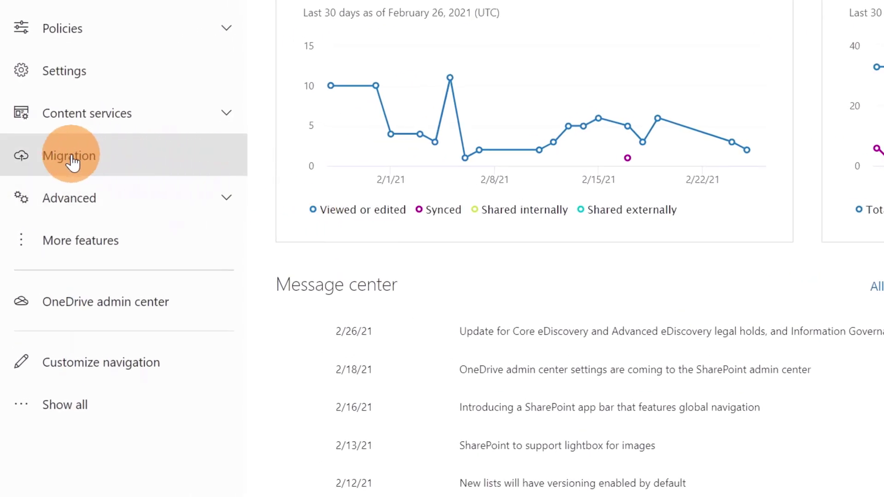
pyautogui.click(110, 174)
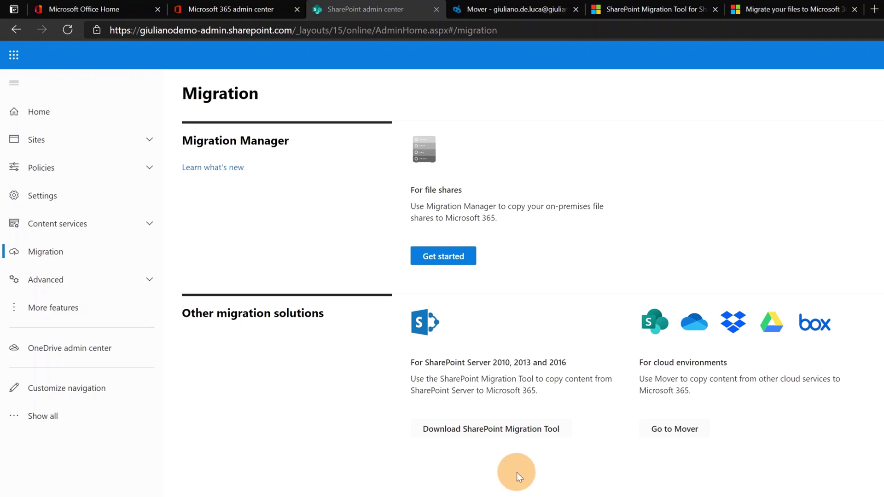
pyautogui.click(493, 431)
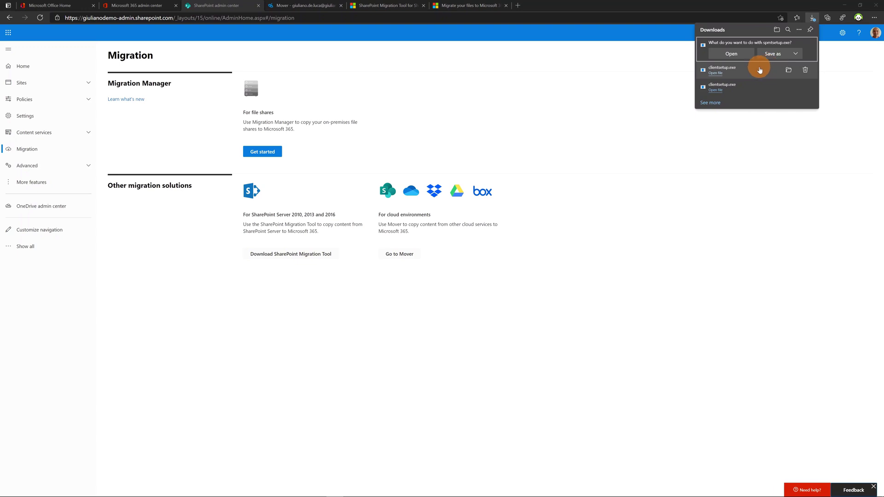
pyautogui.click(200, 317)
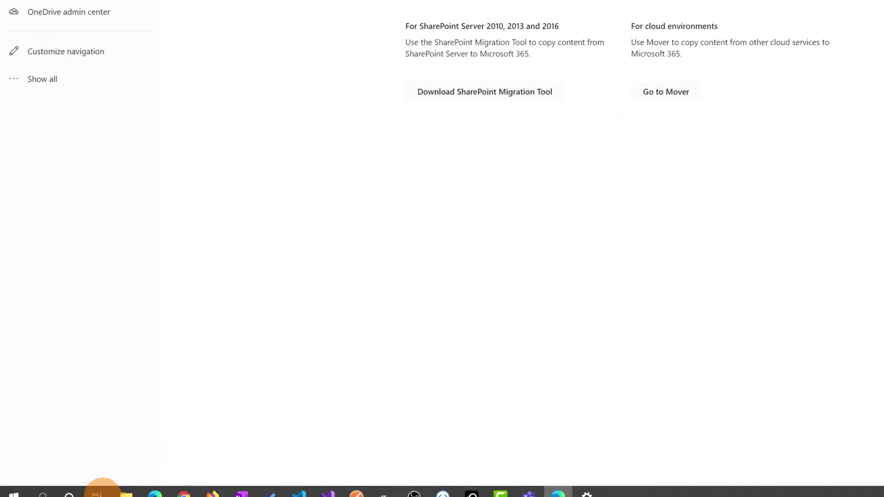
# - Search Windows for the installed SharePoint Migration Tool, launch it and start the first migration
pyautogui.click(41, 486)
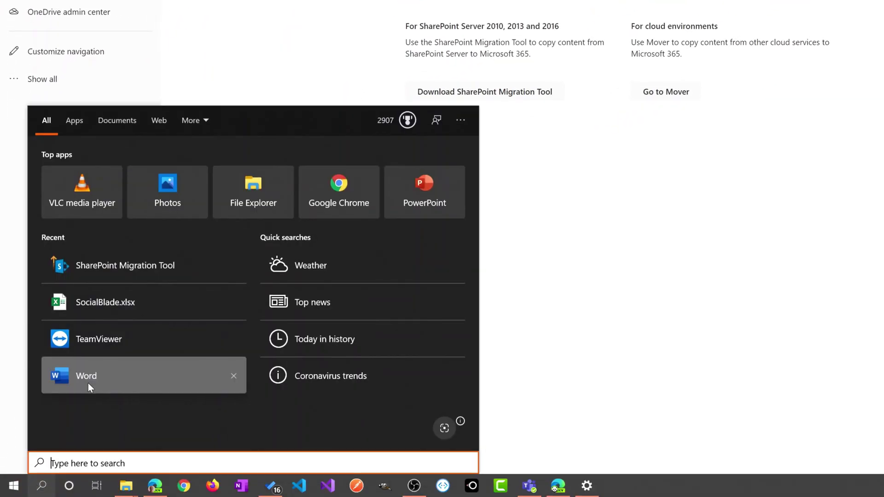
pyautogui.write('share')
pyautogui.click(160, 167)
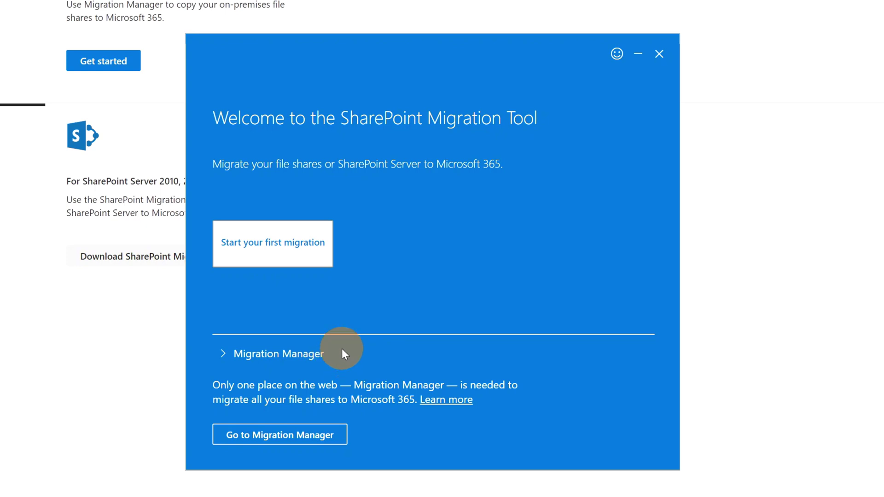
pyautogui.click(283, 254)
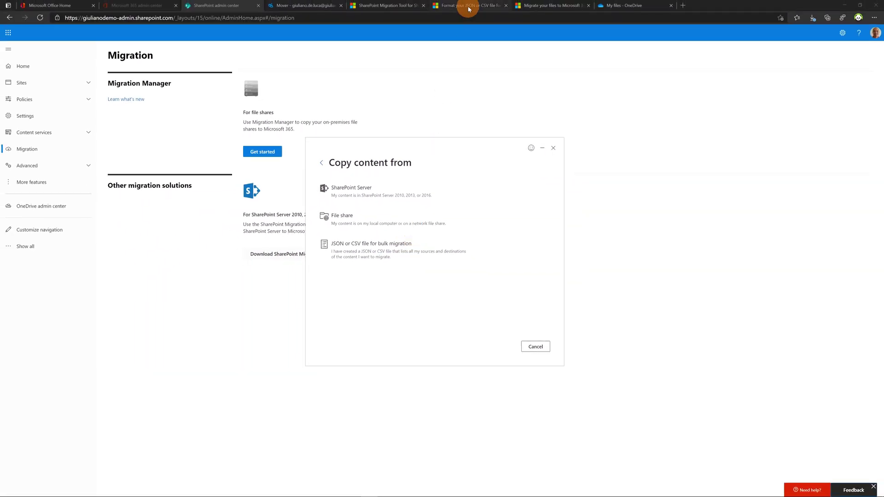
# - Switch to the browser article on formatting JSON or CSV files for migration and examine its CSV and JSON examples
pyautogui.click(469, 9)
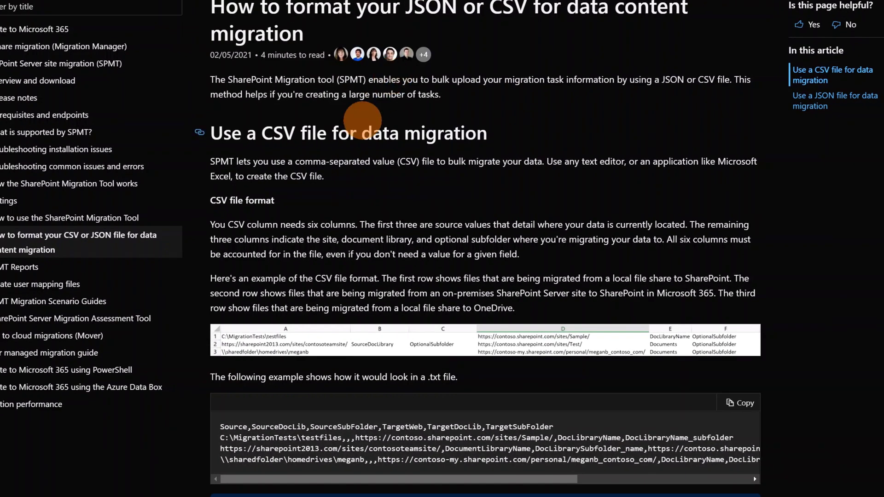
pyautogui.scroll(-5, 362, 119)
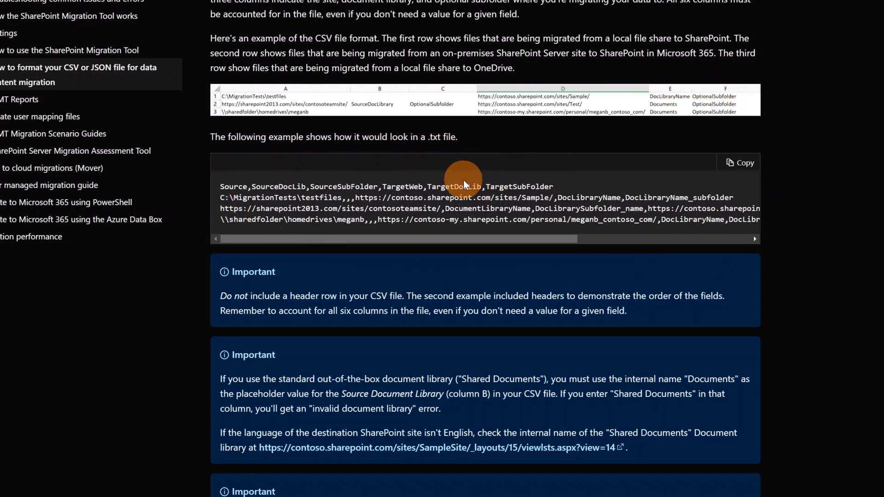
pyautogui.scroll(-20, 463, 179)
pyautogui.scroll(-8, 464, 181)
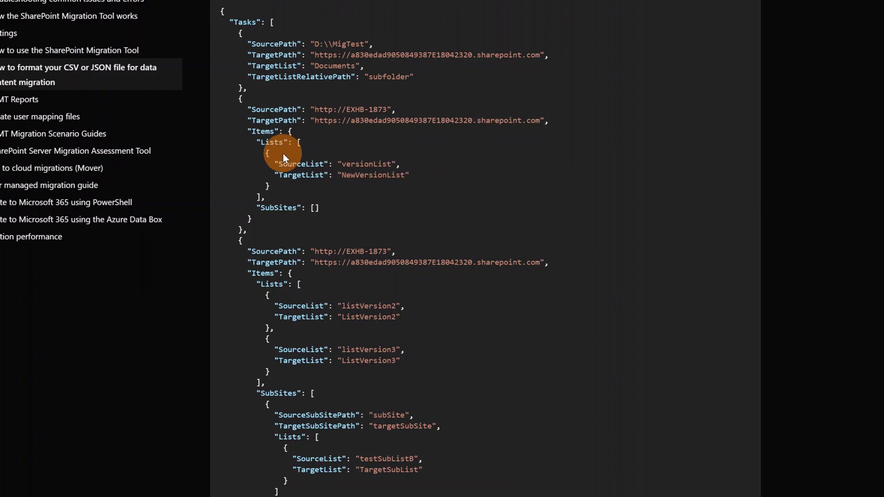
pyautogui.scroll(-3, 453, 253)
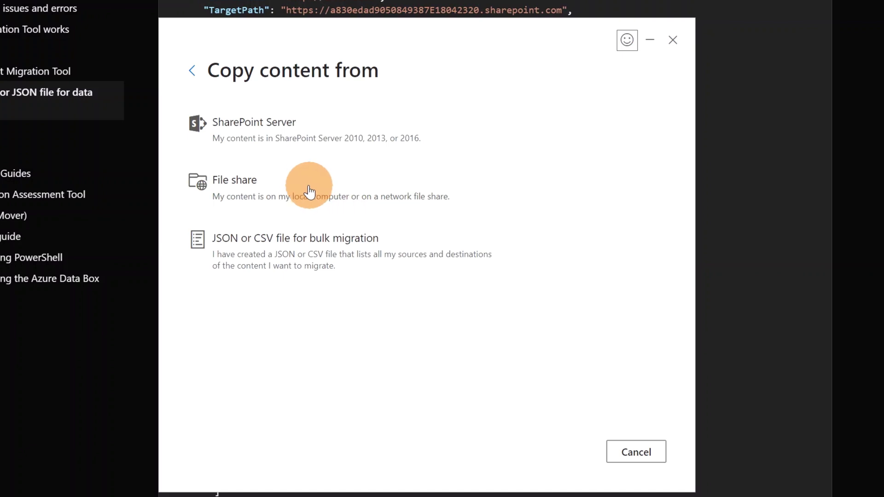
# - Return to the SharePoint Migration Tool and set the file share folder C:\temp, with the folder and its contents, as the source
pyautogui.click(293, 189)
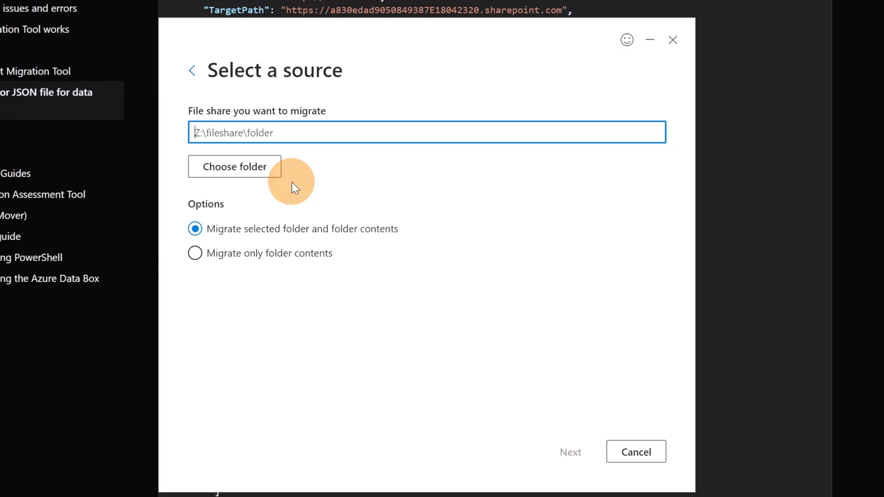
pyautogui.click(257, 171)
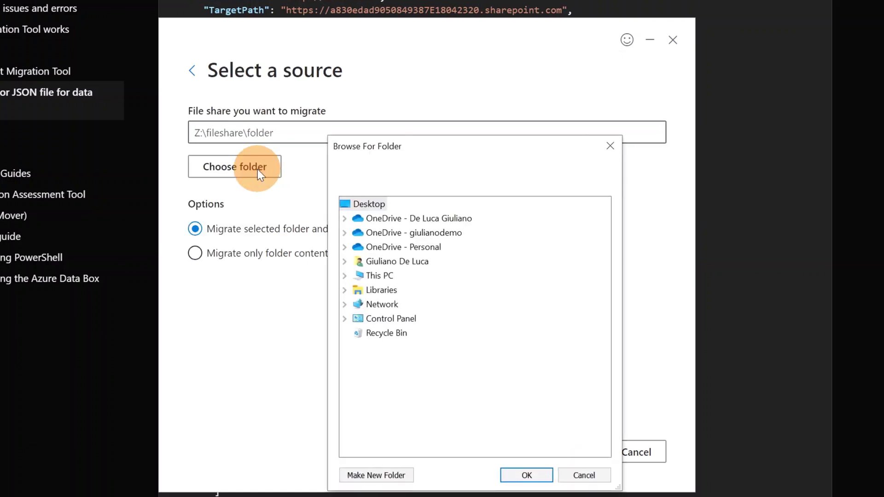
pyautogui.click(346, 276)
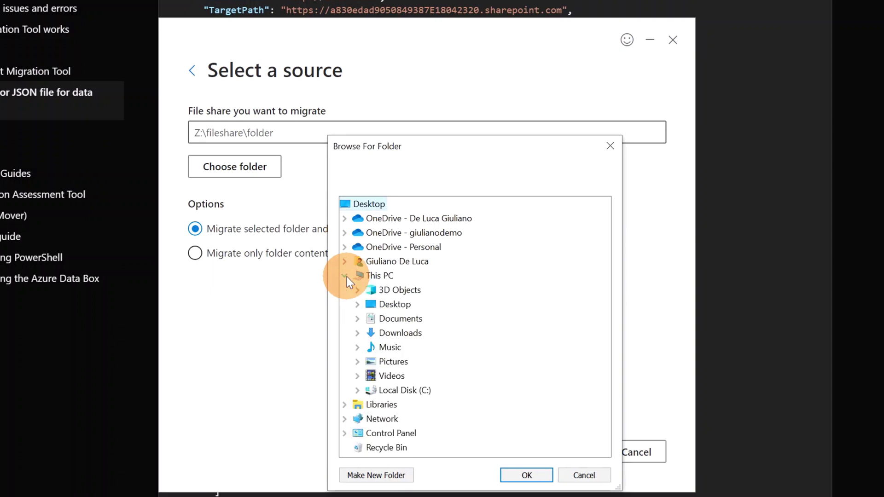
pyautogui.click(357, 390)
pyautogui.scroll(-2, 359, 382)
pyautogui.click(397, 362)
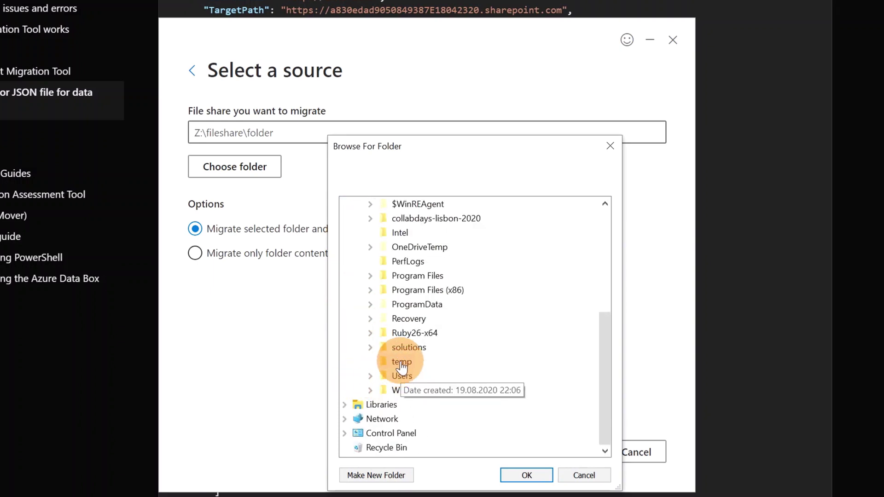
pyautogui.click(530, 476)
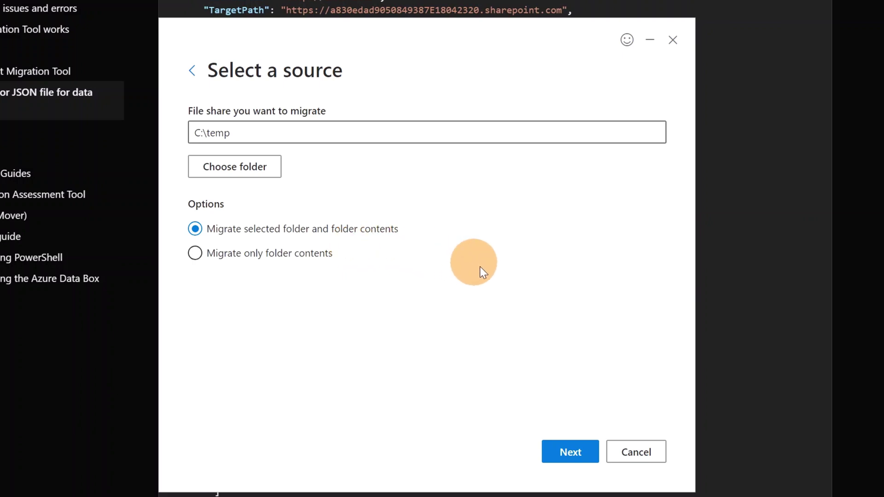
pyautogui.click(569, 453)
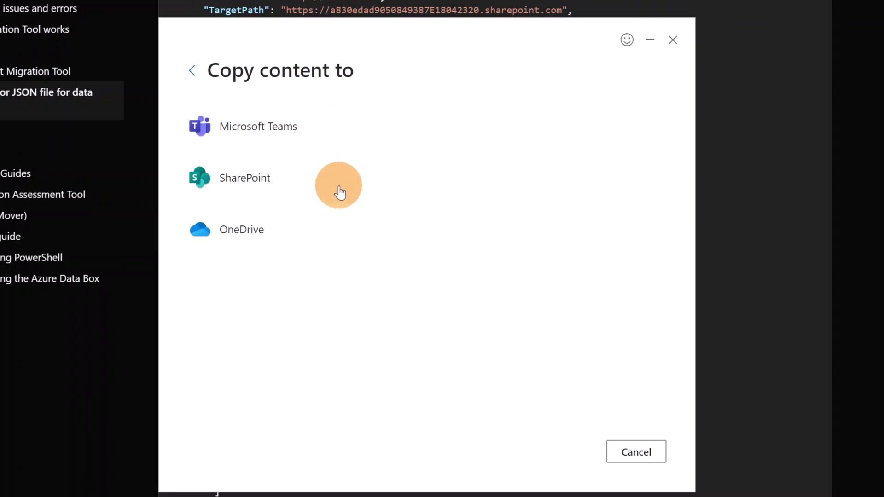
# - Set the Microsoft Teams destination to the Marketing team's General channel and continue to the migration review
pyautogui.click(326, 147)
pyautogui.click(340, 137)
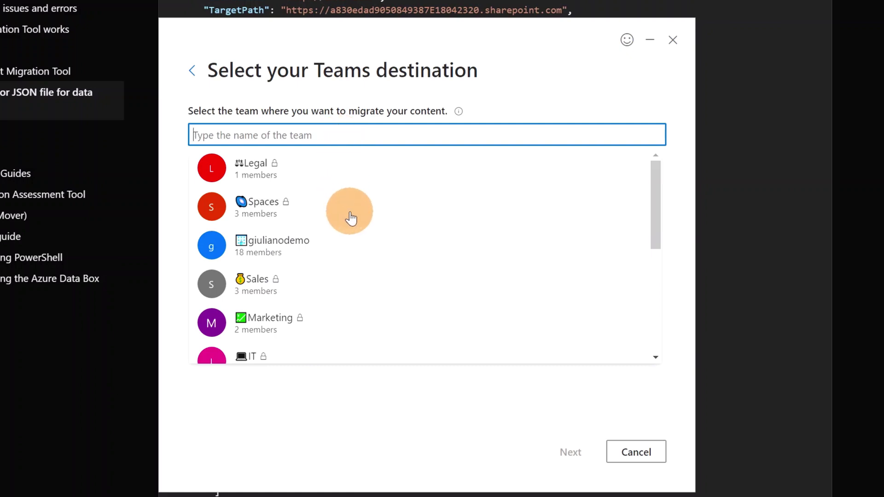
pyautogui.scroll(-2, 350, 219)
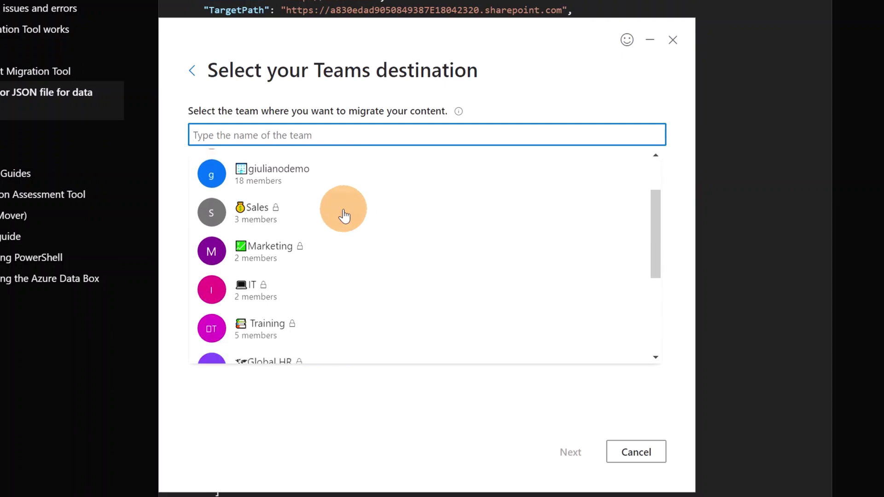
pyautogui.click(308, 257)
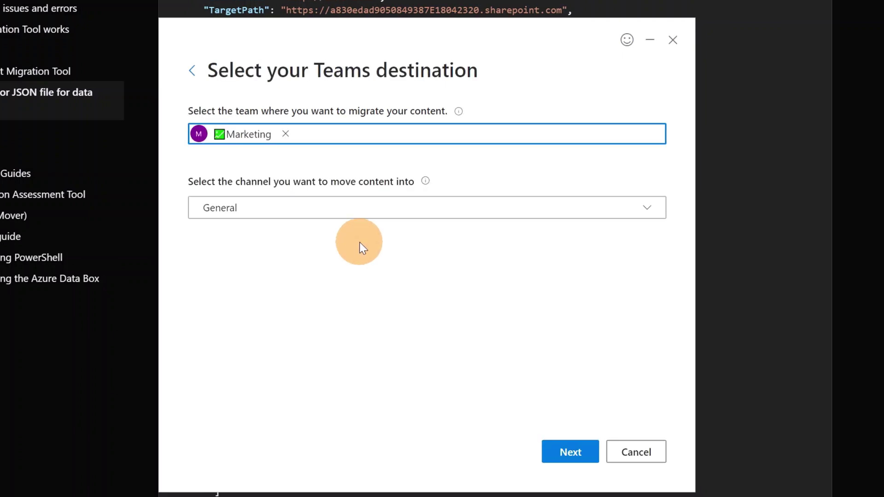
pyautogui.click(430, 223)
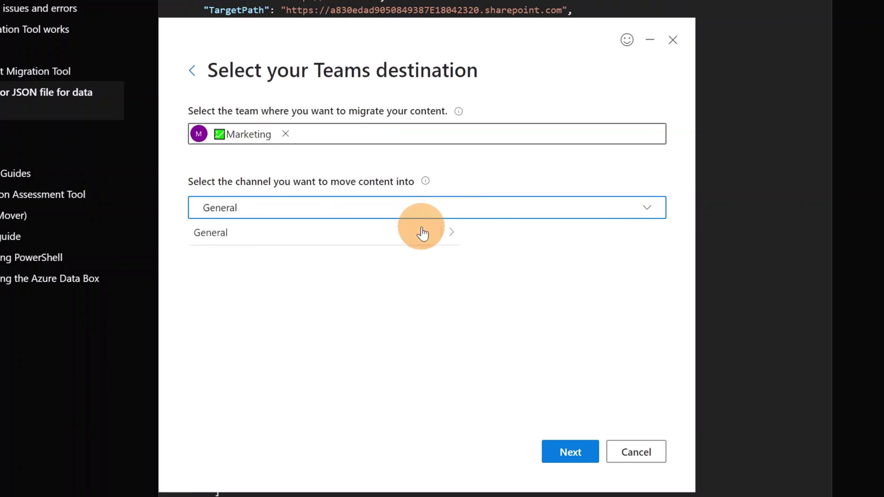
pyautogui.click(451, 235)
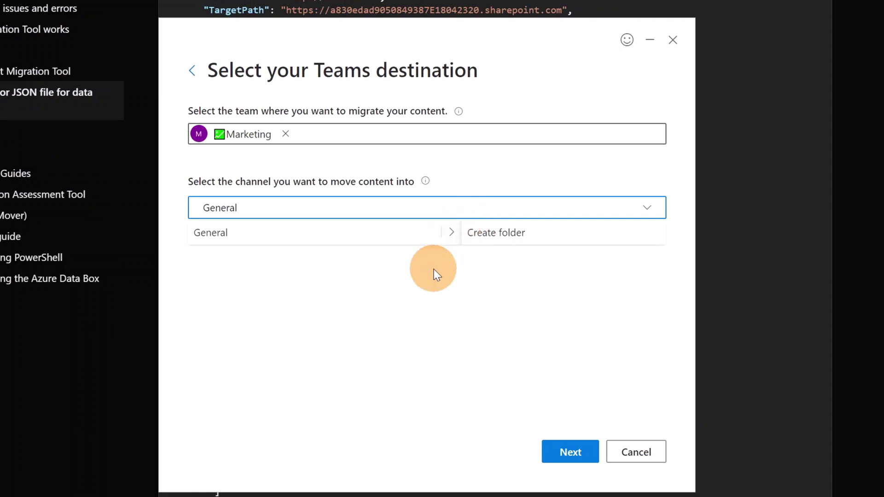
pyautogui.click(380, 240)
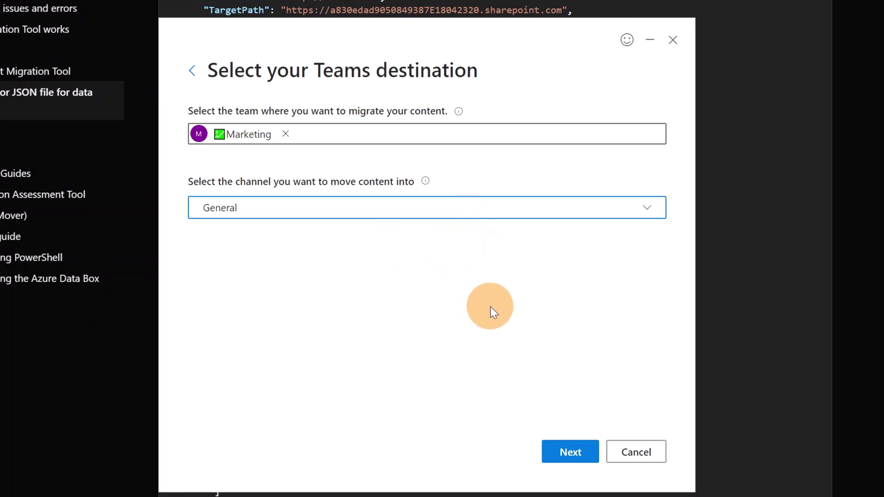
pyautogui.click(579, 453)
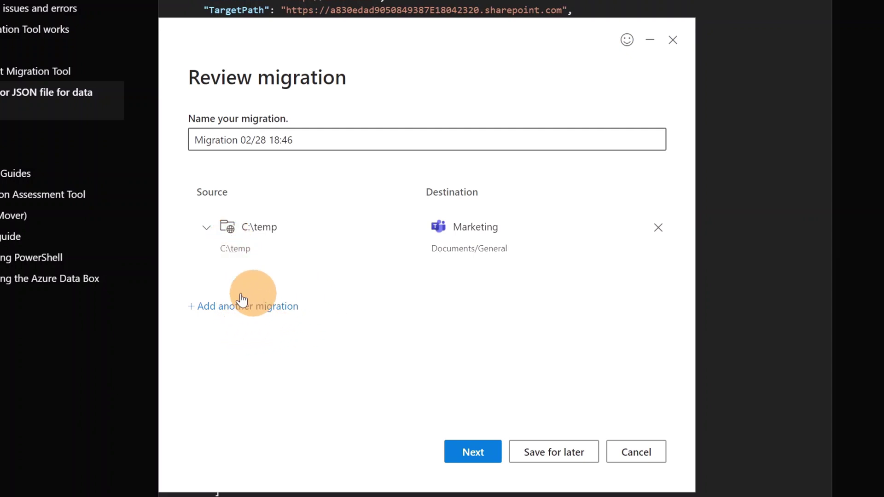
# - Add another migration with the file share folder C:\temp, including the folder and its contents, as the source
pyautogui.click(247, 307)
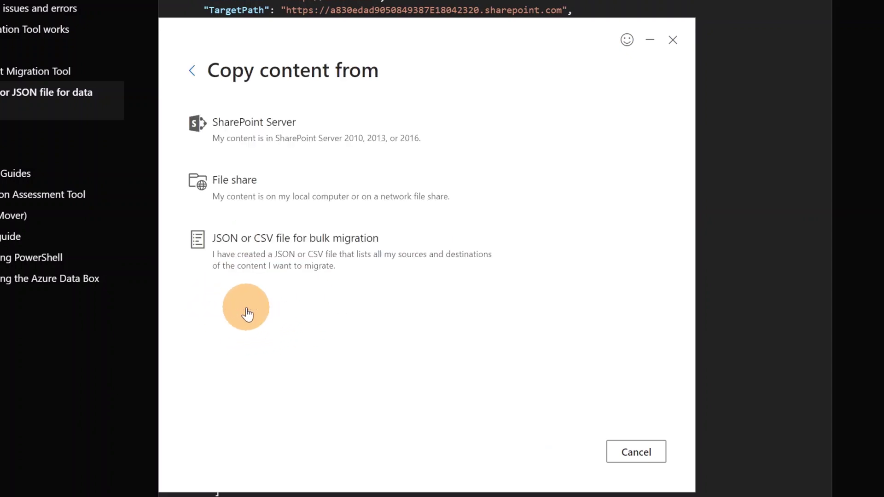
pyautogui.click(265, 198)
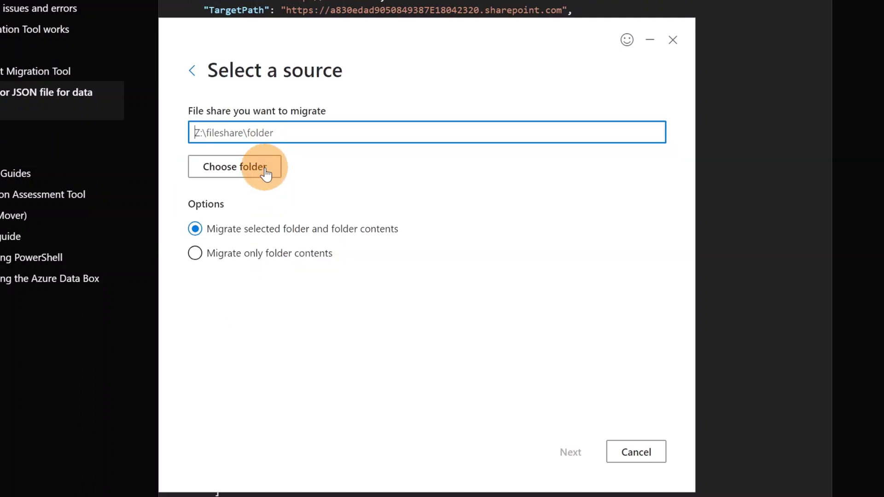
pyautogui.click(266, 171)
pyautogui.click(347, 278)
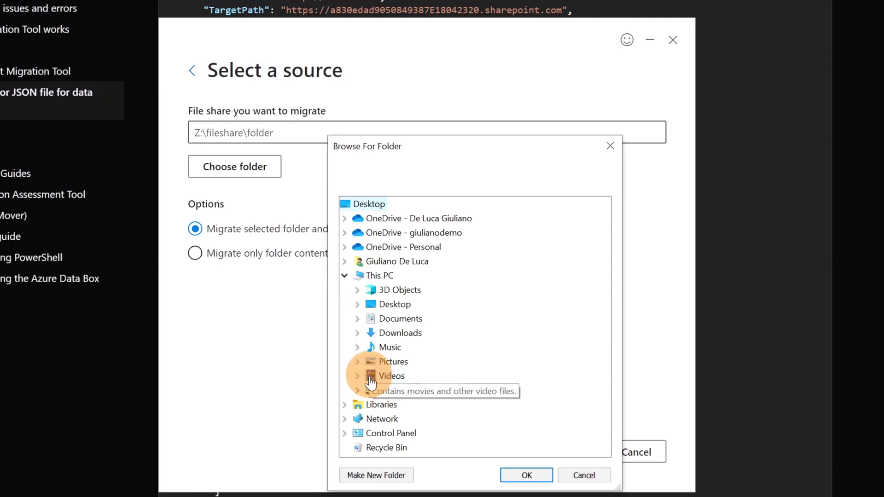
pyautogui.click(358, 390)
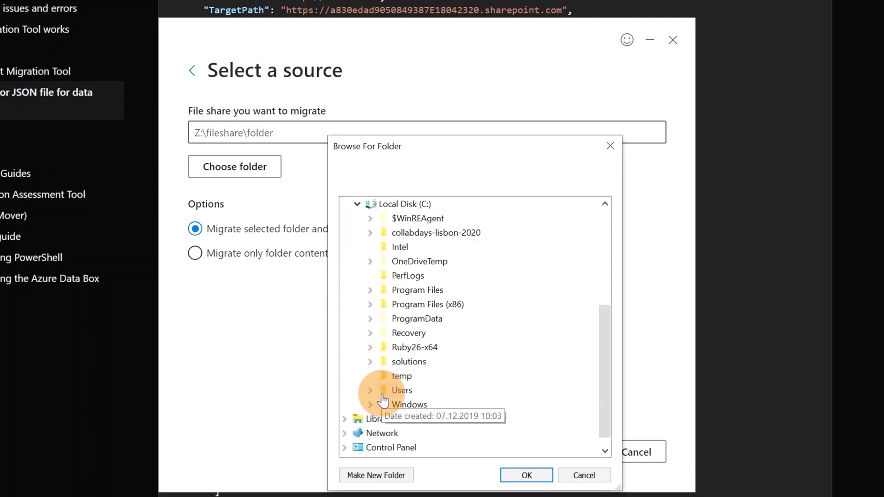
pyautogui.click(405, 362)
pyautogui.click(526, 475)
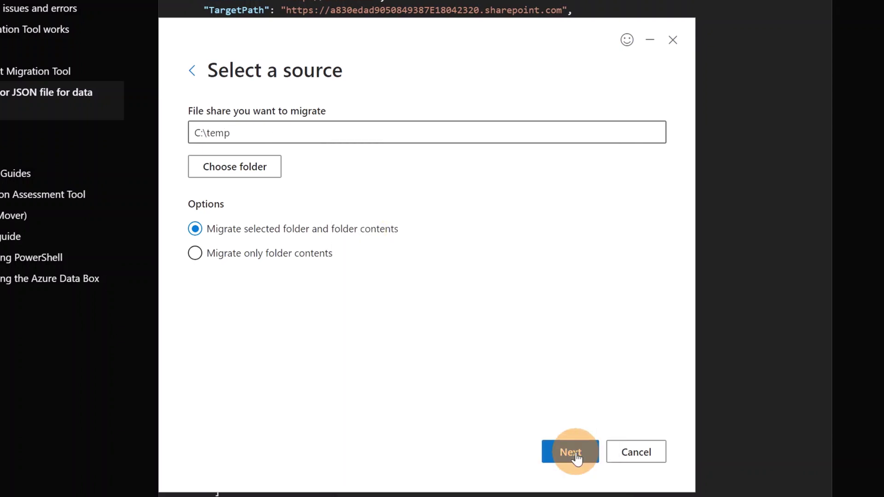
pyautogui.click(571, 451)
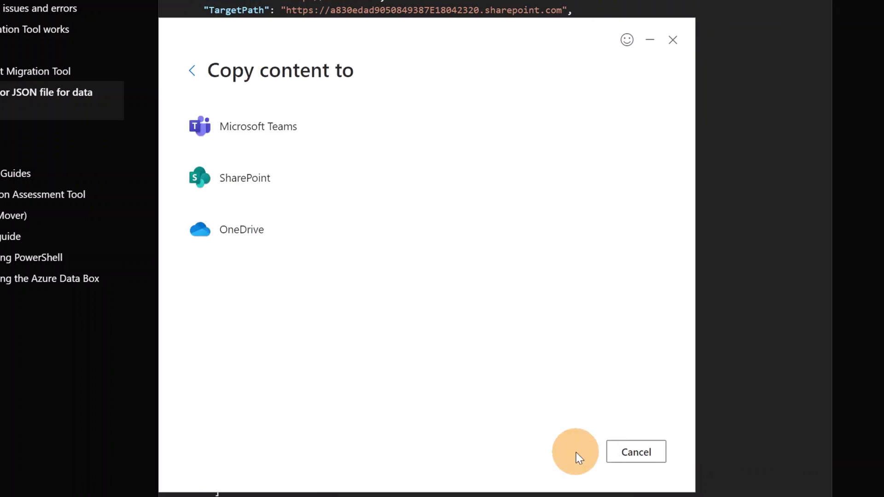
# - Set the OneDrive destination to the user's e-mail address with the Documents location and continue to the migration review
pyautogui.click(272, 240)
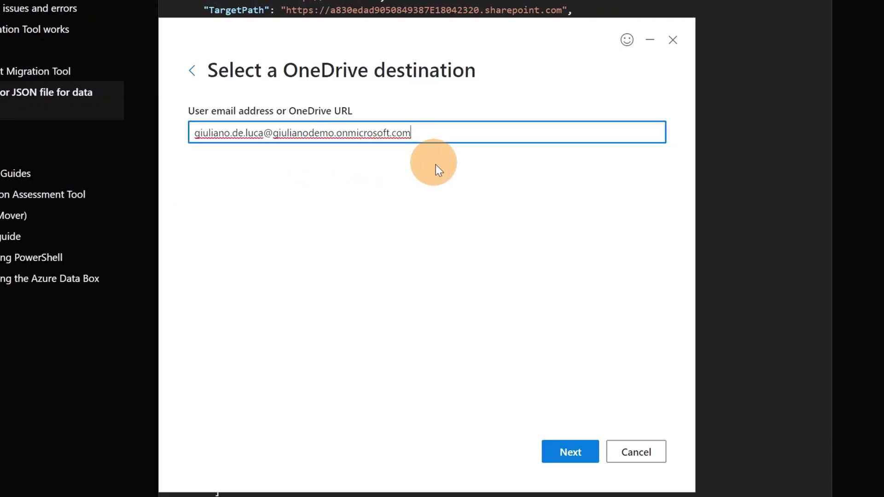
pyautogui.click(569, 452)
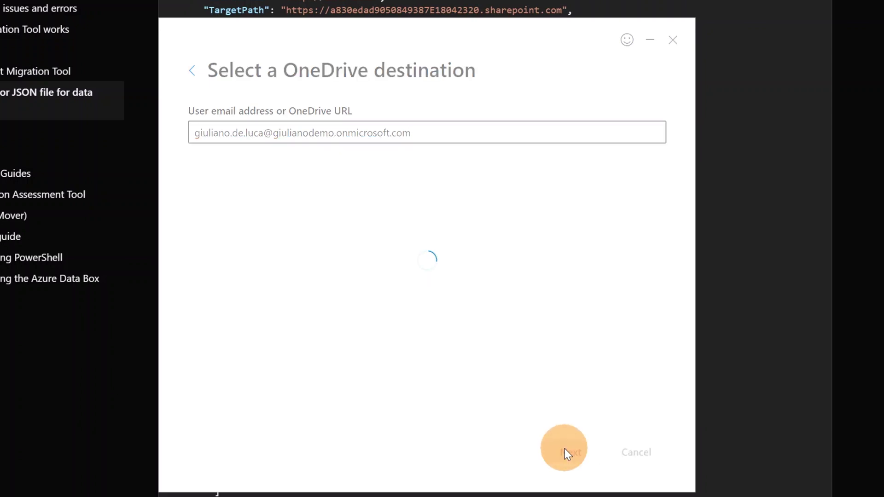
pyautogui.click(512, 236)
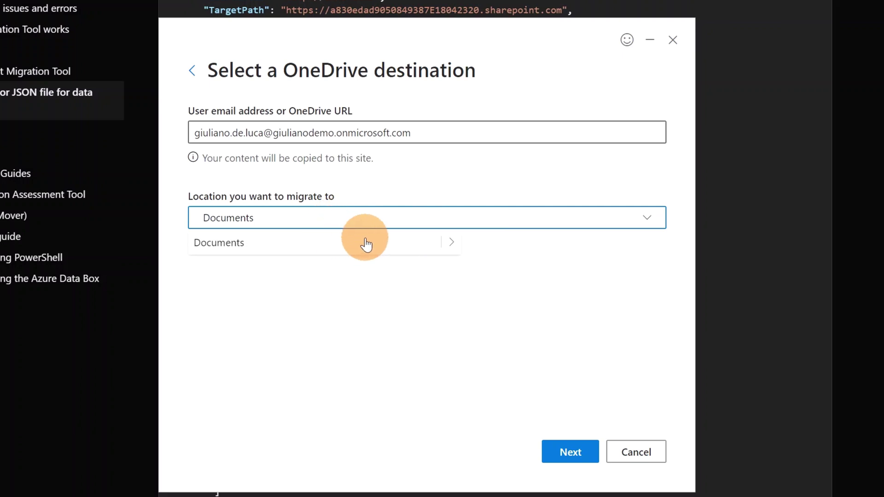
pyautogui.click(445, 245)
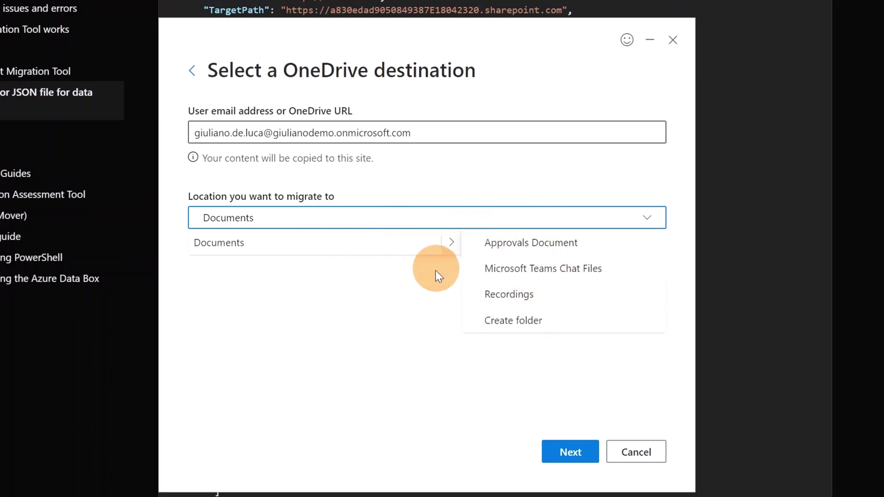
pyautogui.click(428, 282)
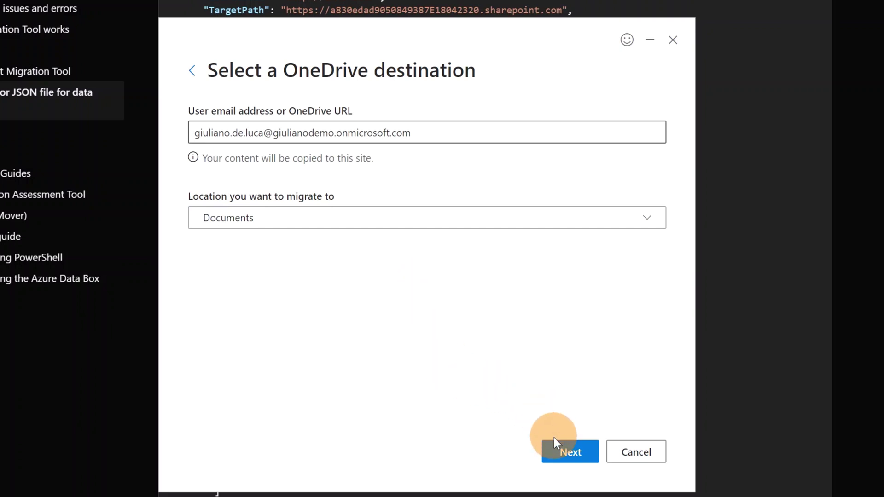
pyautogui.click(560, 453)
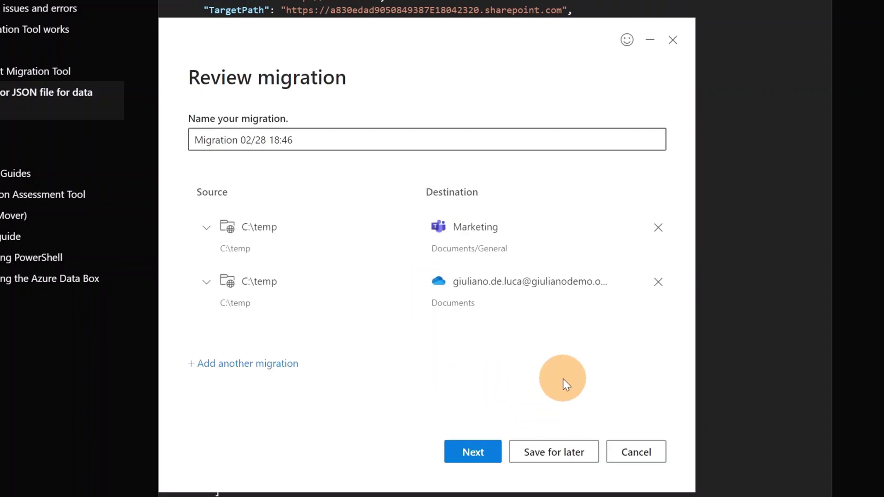
# - Continue to the migration settings, review all of them with auto re-run set to Run once, and save them
pyautogui.click(321, 141)
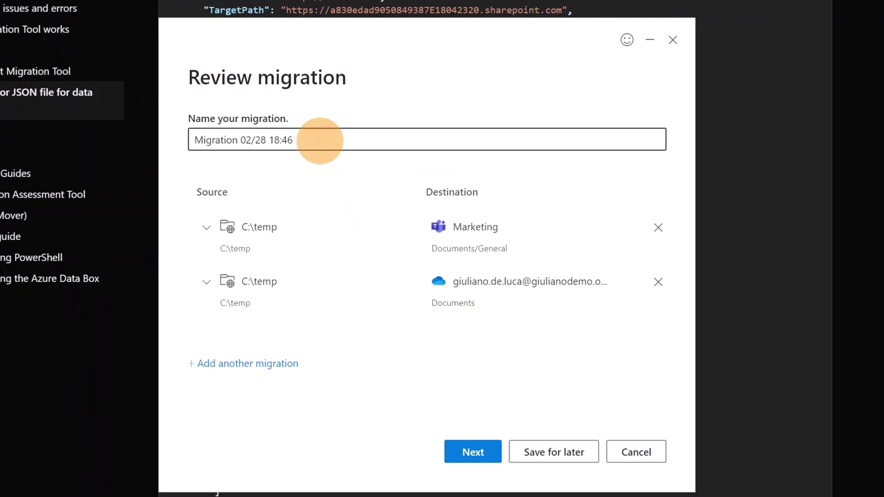
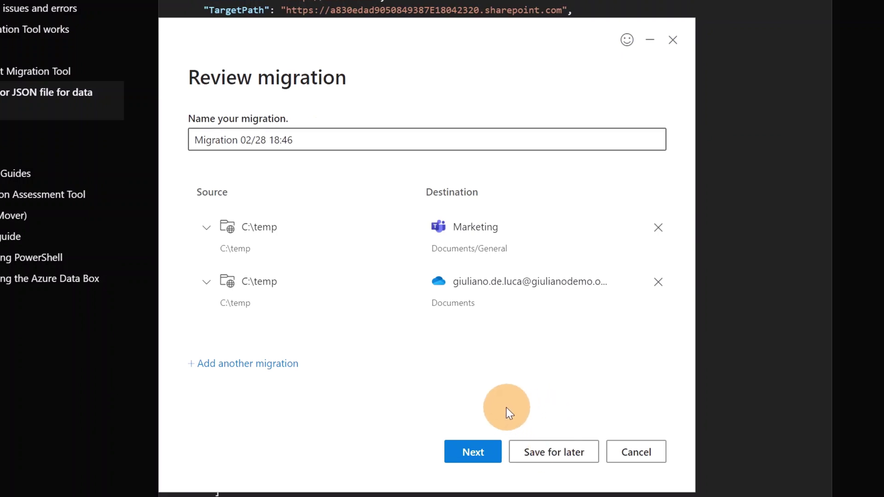
pyautogui.click(464, 453)
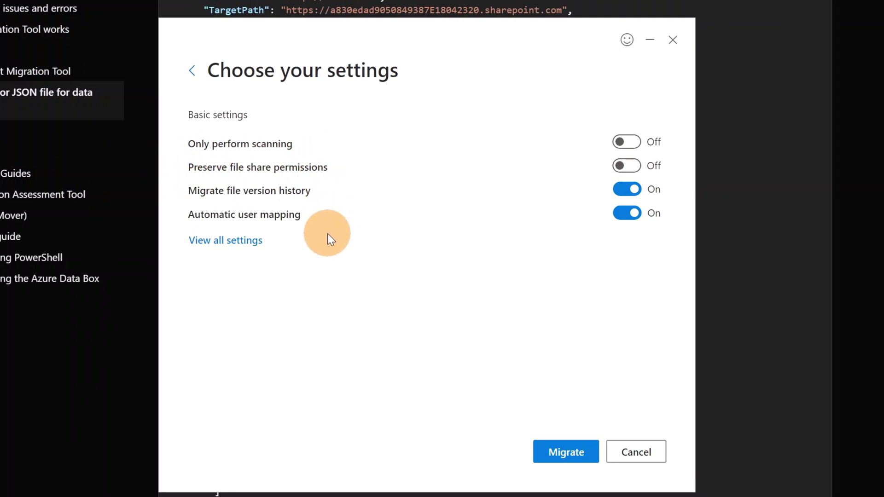
pyautogui.click(240, 249)
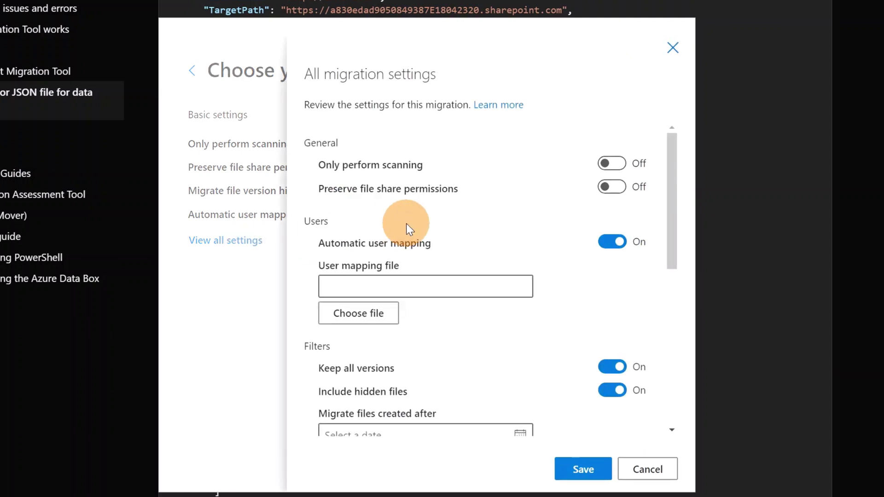
pyautogui.scroll(-2, 559, 235)
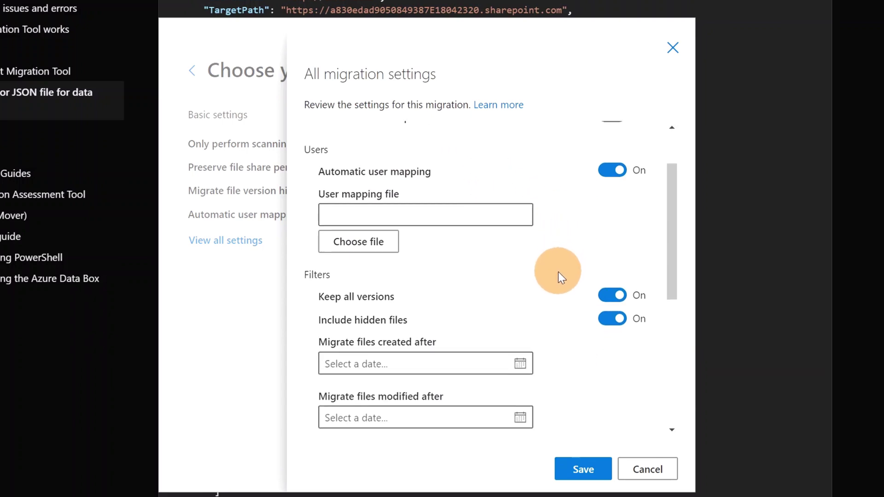
pyautogui.scroll(-2, 560, 272)
pyautogui.scroll(-2, 554, 259)
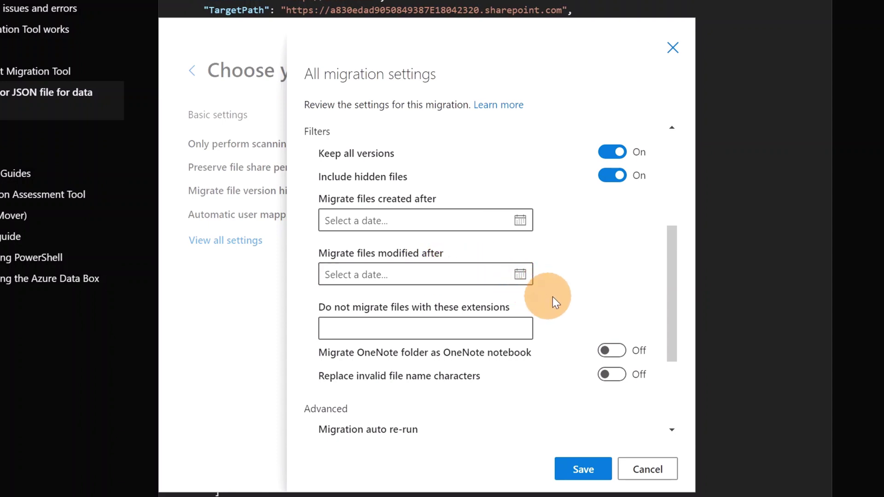
pyautogui.scroll(-4, 582, 292)
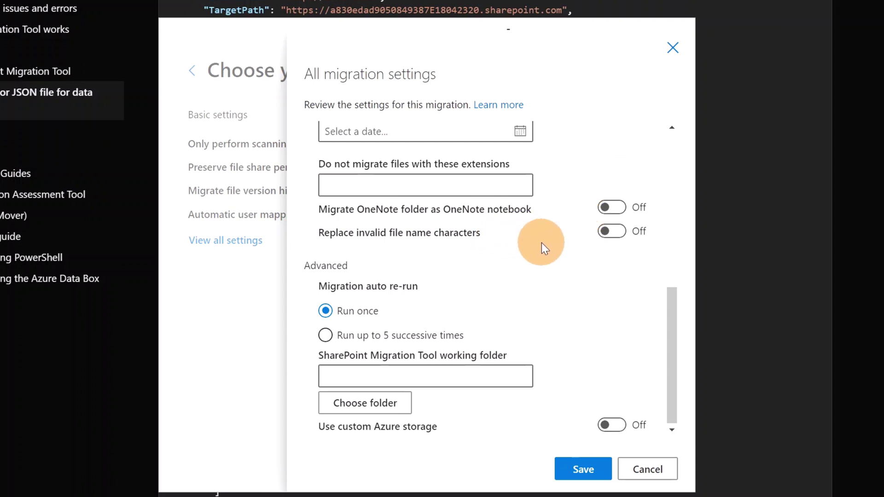
pyautogui.scroll(-1, 320, 275)
pyautogui.click(316, 311)
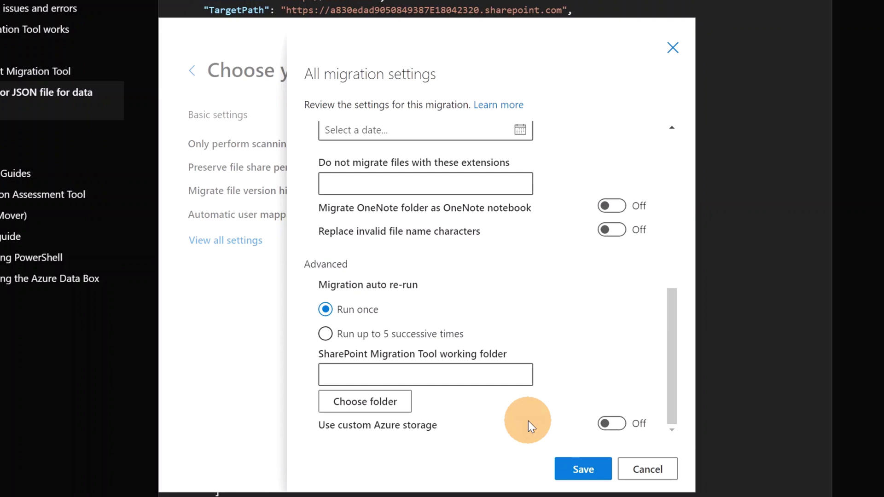
pyautogui.click(583, 470)
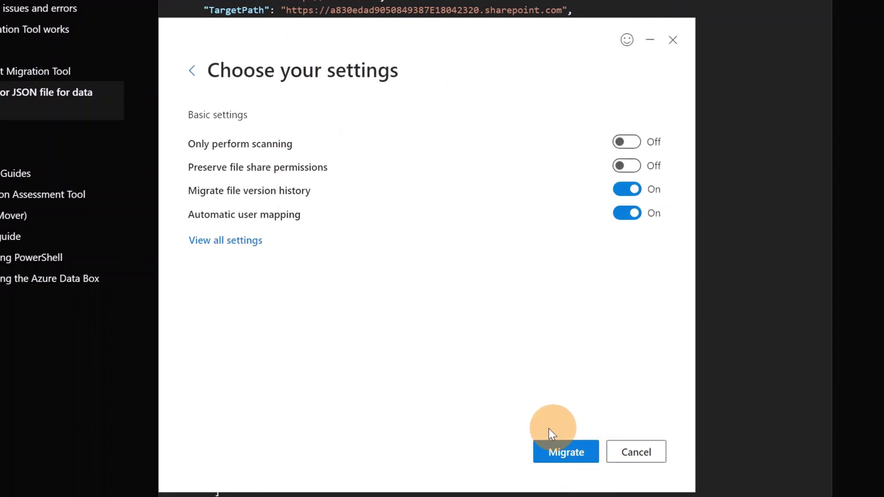
# - Run the migration, view its report folder, and save the completed migration
pyautogui.click(567, 454)
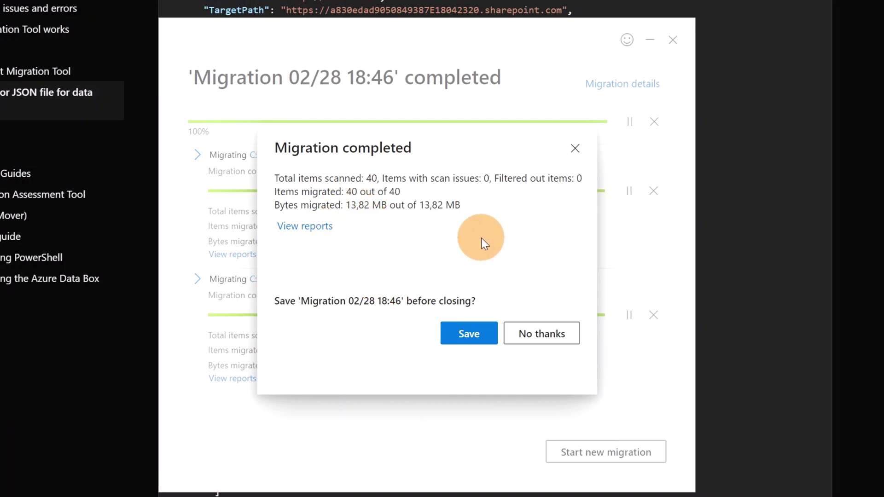
pyautogui.click(303, 227)
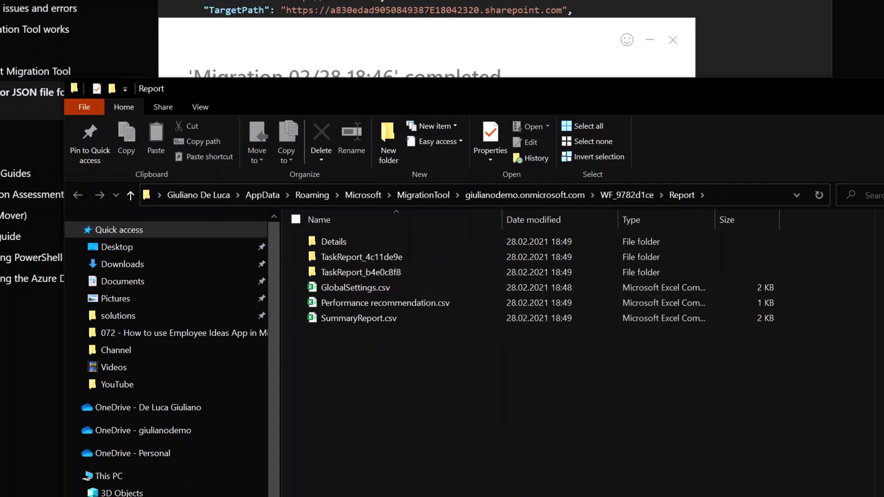
pyautogui.hotkey('alt', 'F4')
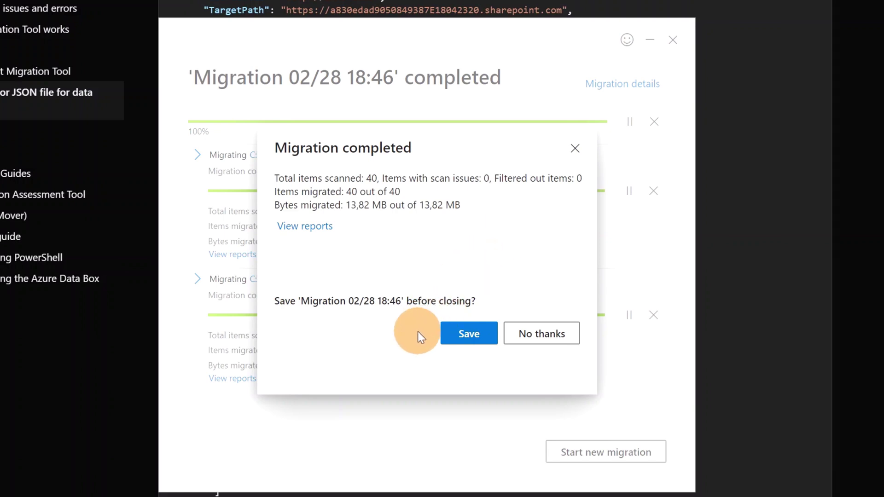
pyautogui.click(461, 341)
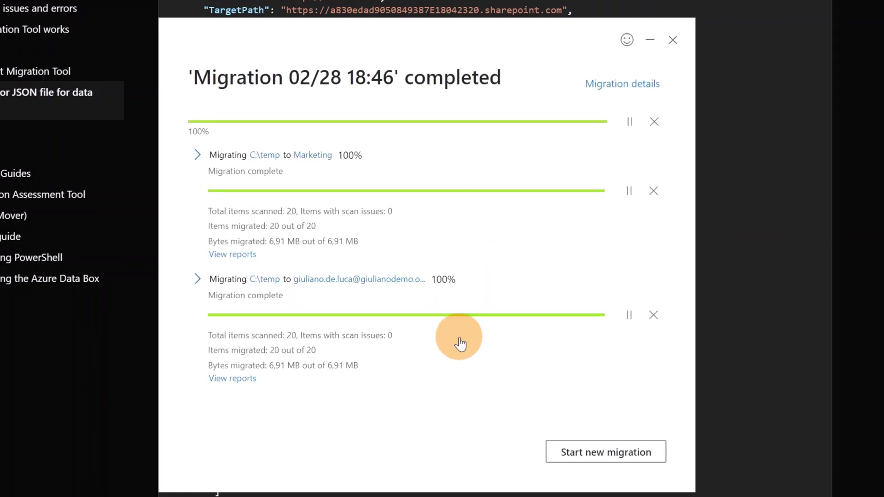
# - Leave the completed migration, return to the welcome screen, and show the saved migrations
pyautogui.click(567, 454)
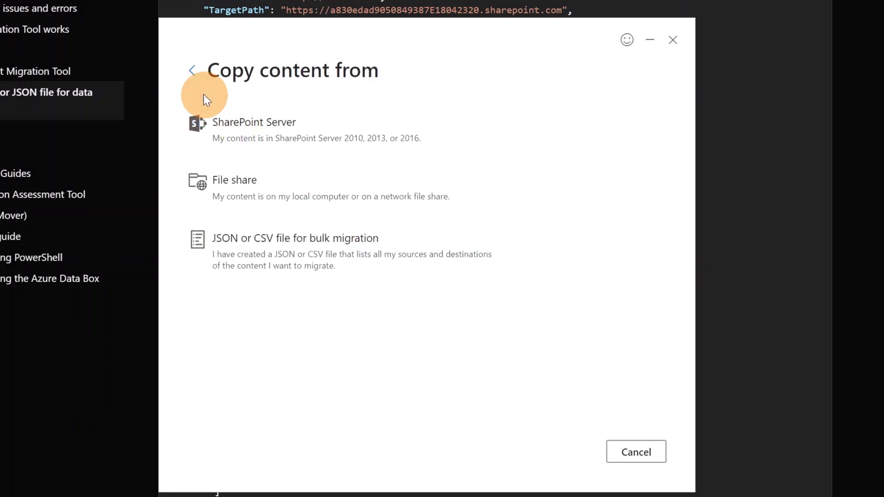
pyautogui.click(192, 72)
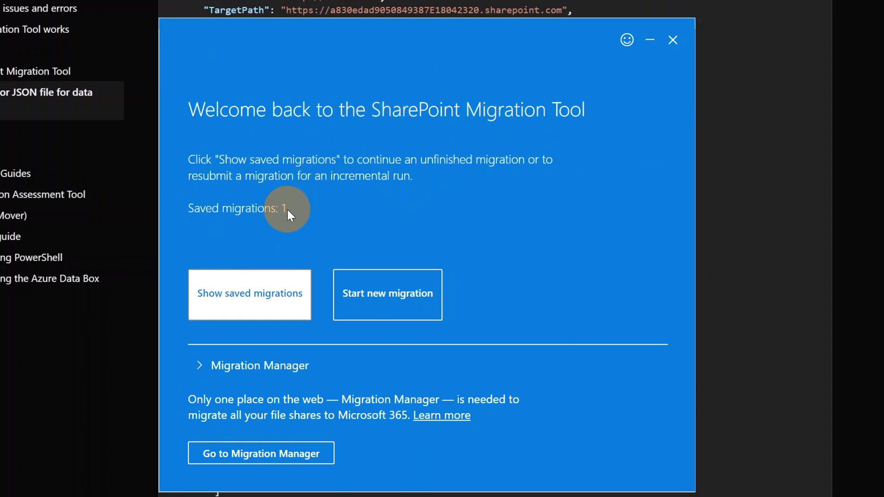
pyautogui.click(251, 291)
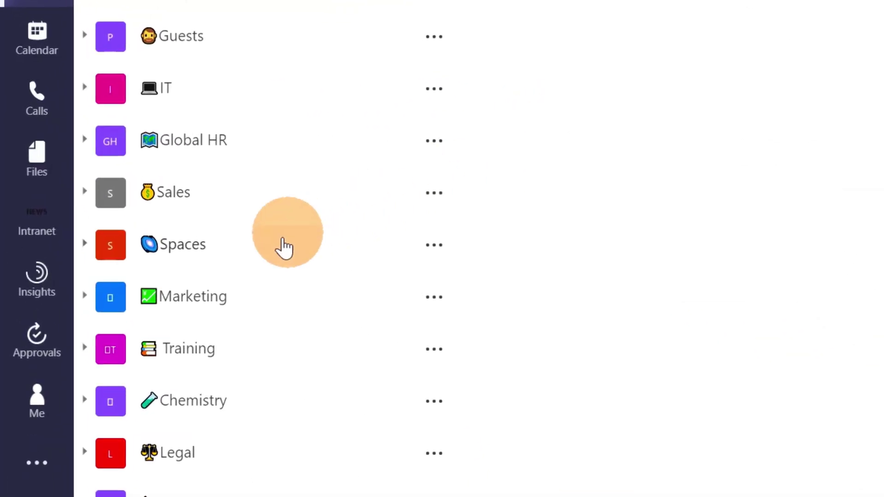
# - Open the migrated temp folder in the Files of the Marketing team's General channel in Microsoft Teams and in OneDrive's My files
pyautogui.click(202, 318)
pyautogui.click(198, 313)
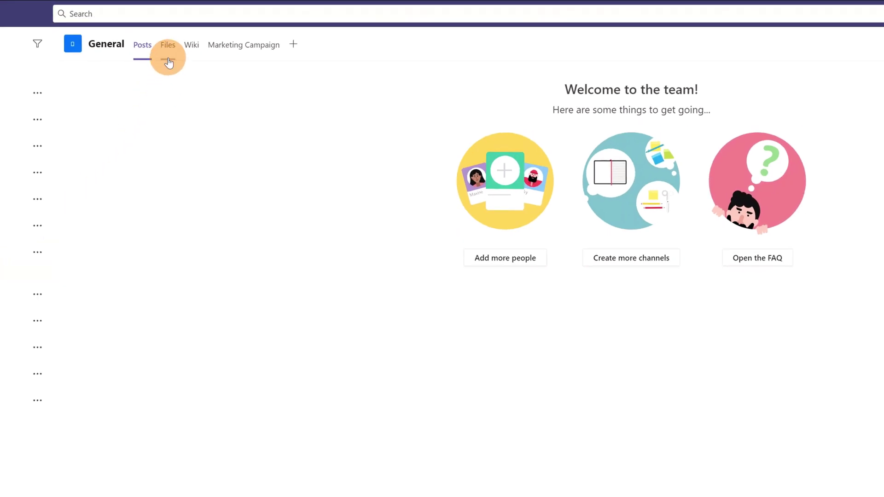
pyautogui.click(169, 45)
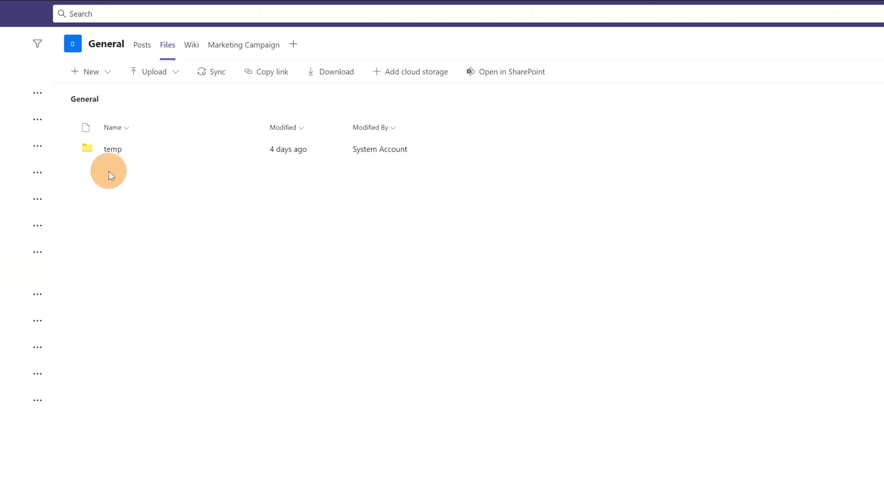
pyautogui.click(111, 152)
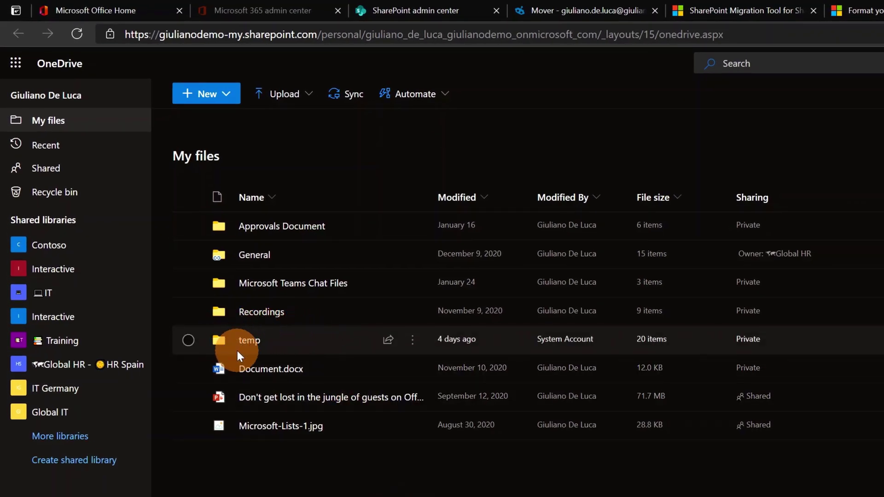
pyautogui.click(259, 347)
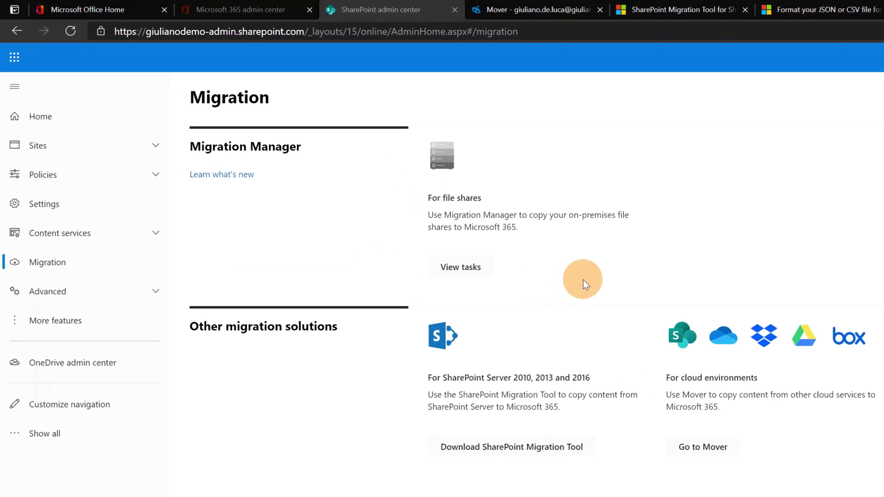
# - Switch to the SharePoint admin center and add a file share migration task with the single source and destination method and source \\giulianosurface\temp
pyautogui.click(451, 270)
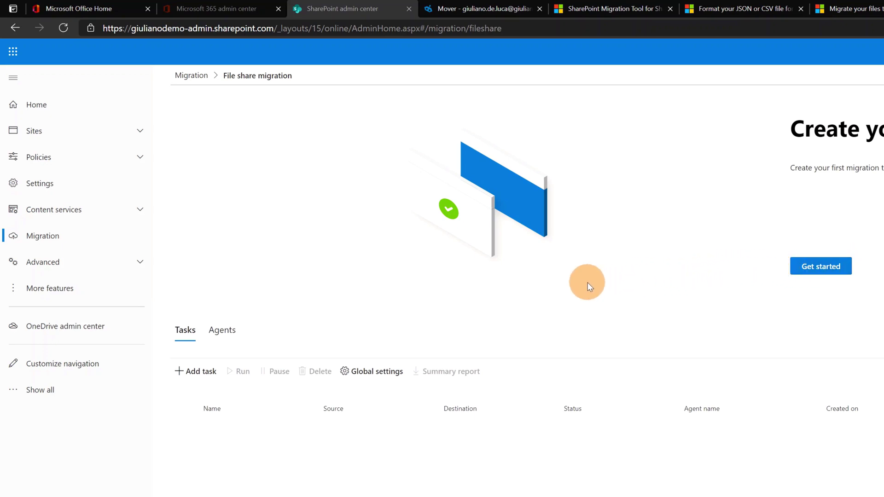
pyautogui.click(221, 332)
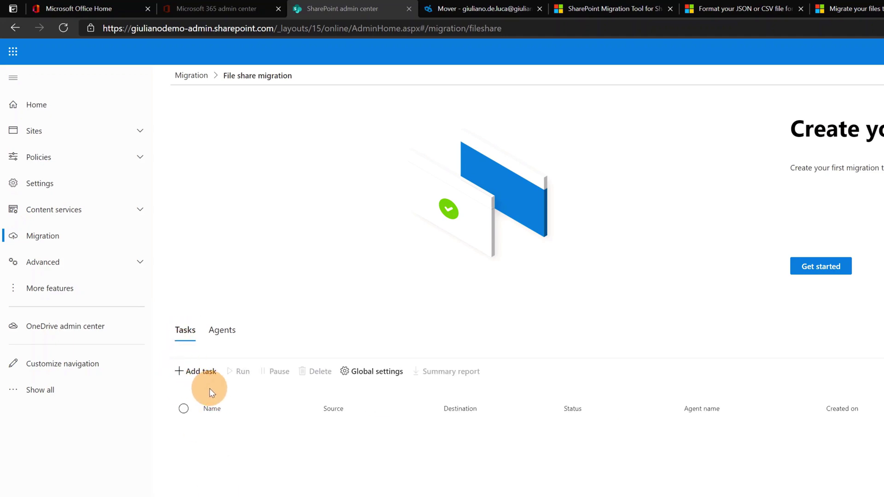
pyautogui.click(198, 370)
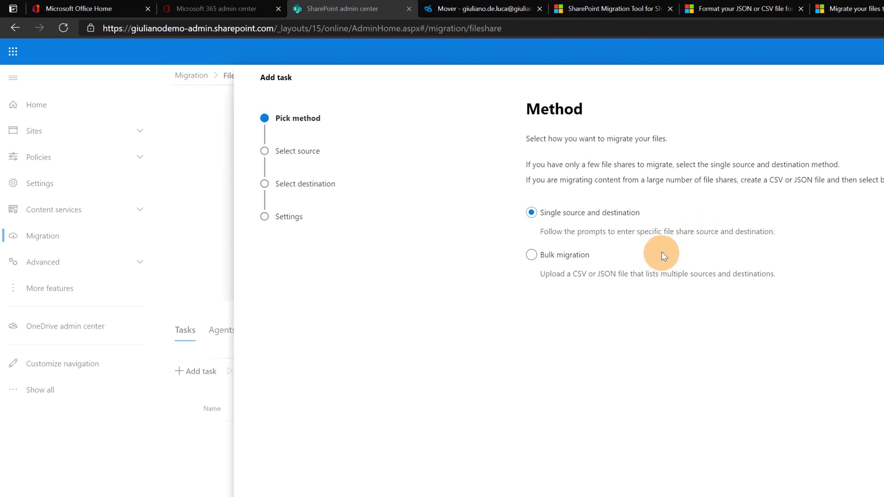
pyautogui.click(544, 479)
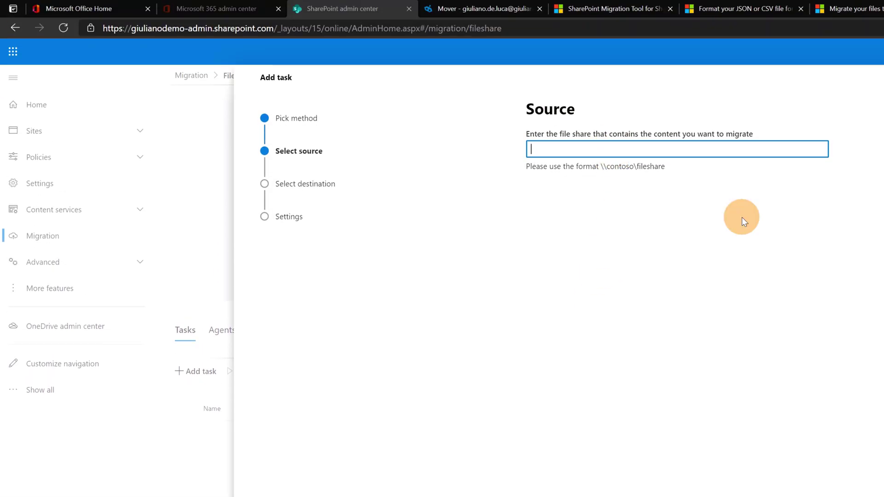
pyautogui.write('\\\\giulianosurface\\temp')
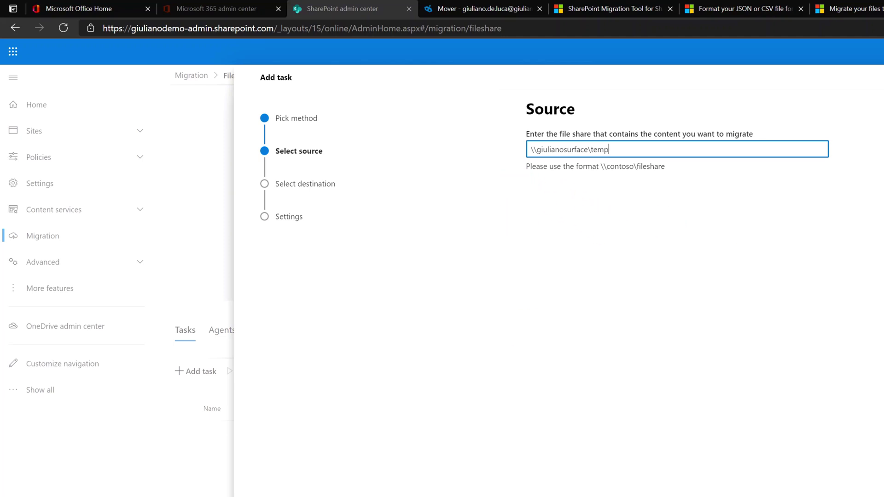
pyautogui.press('Return')
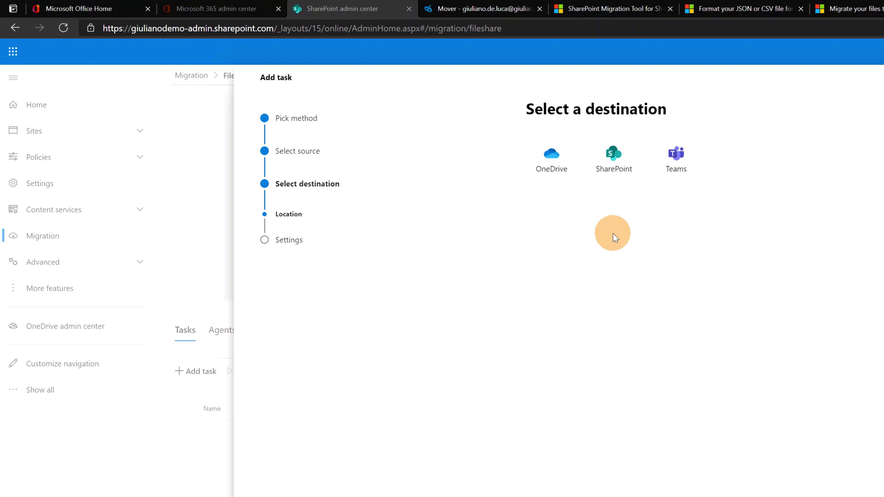
# - Set the task's destination to the General channel of the Guests team in Microsoft Teams
pyautogui.click(675, 171)
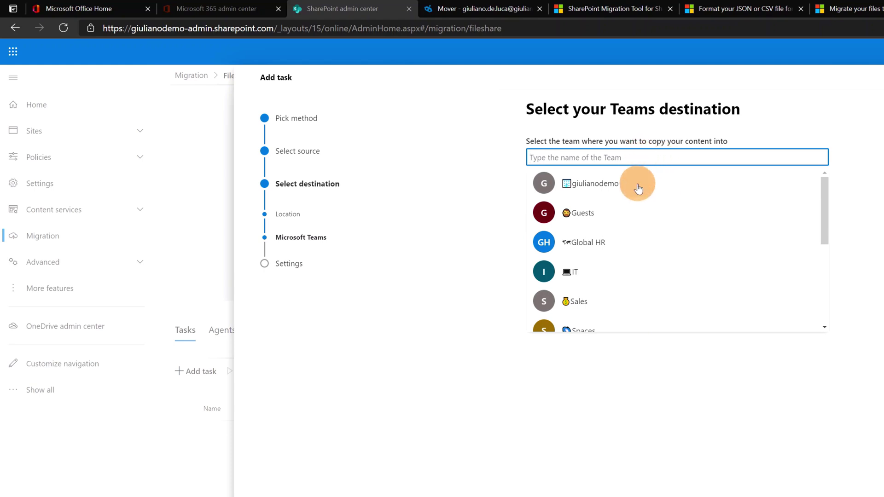
pyautogui.scroll(-2, 644, 225)
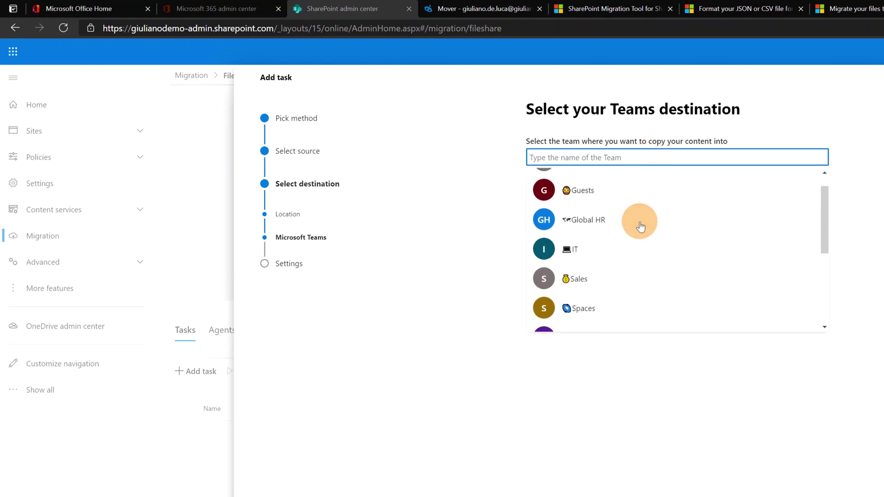
pyautogui.scroll(2, 617, 226)
pyautogui.click(593, 227)
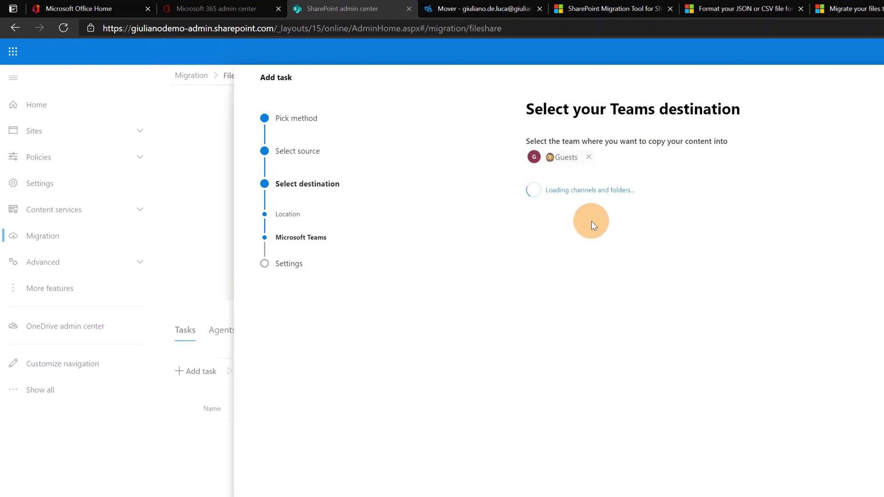
pyautogui.click(612, 208)
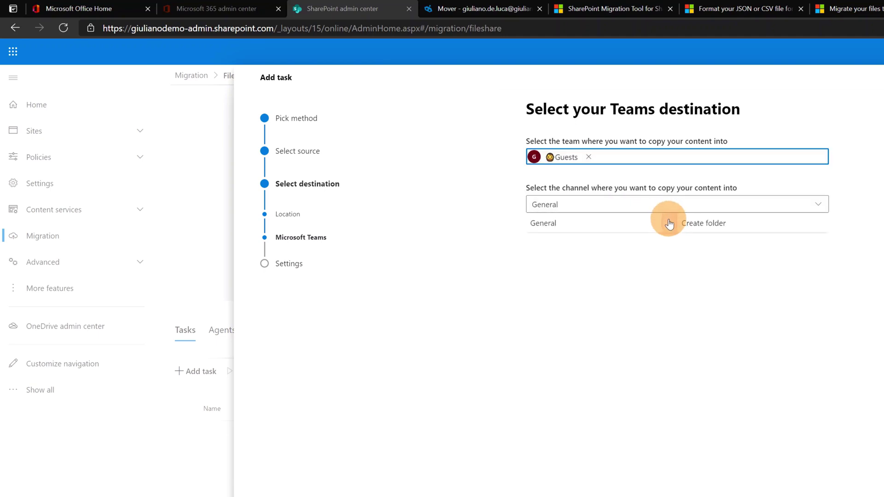
pyautogui.click(618, 224)
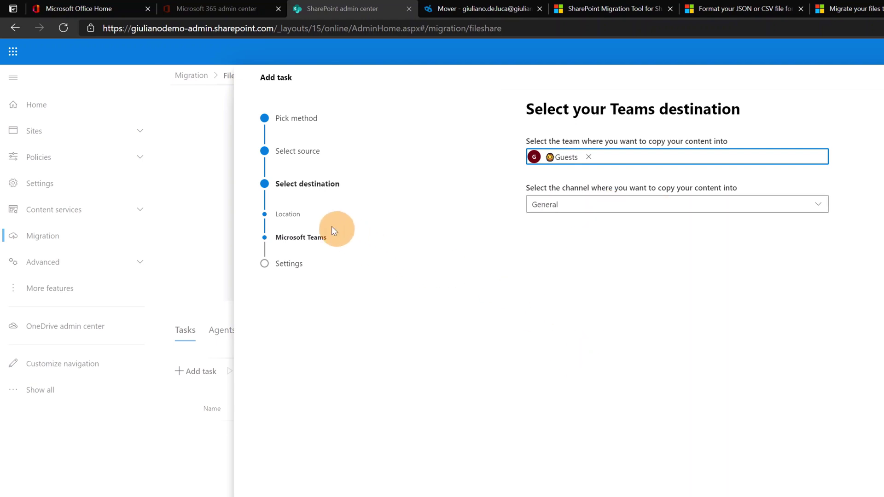
pyautogui.click(620, 394)
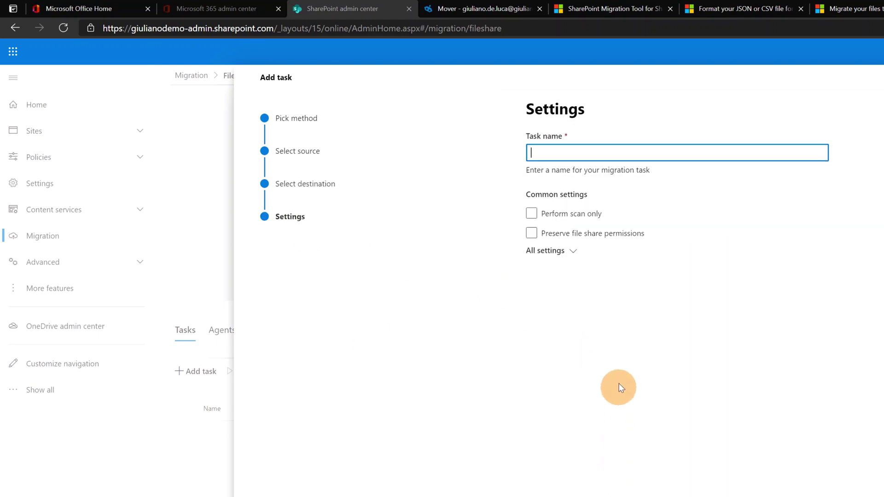
# - Show all the migration settings, name the task Project X, and run it immediately
pyautogui.click(570, 257)
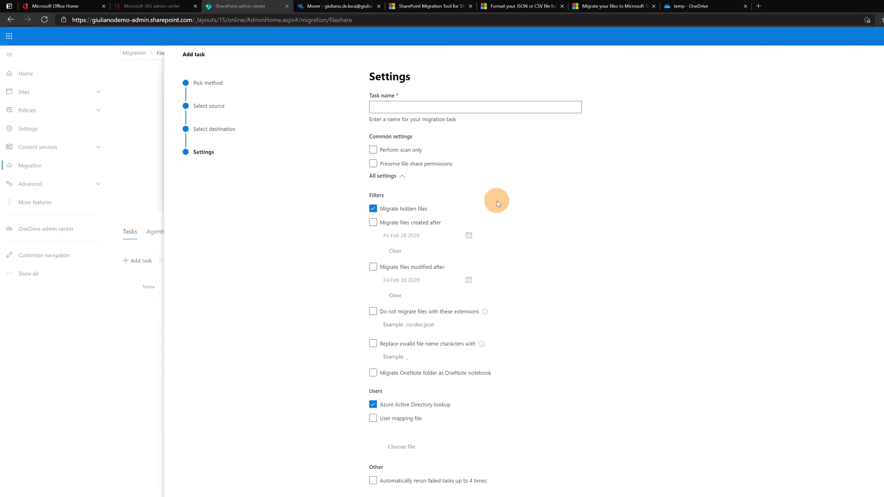
pyautogui.click(492, 106)
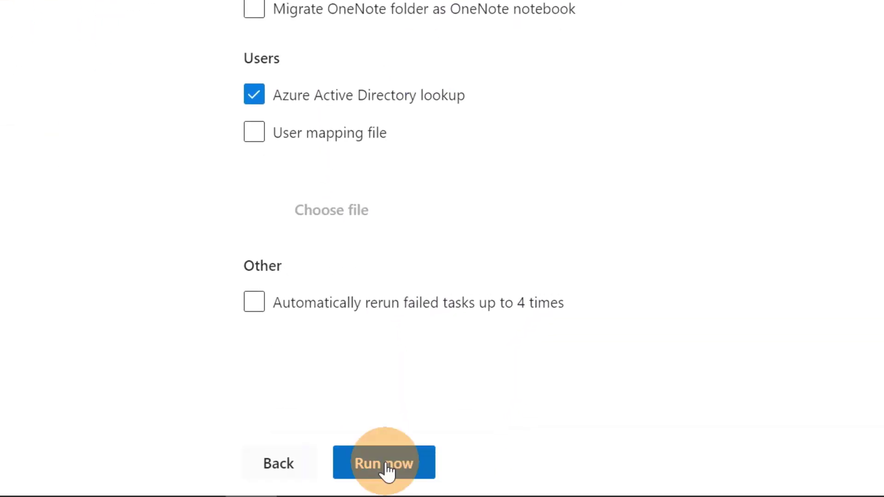
pyautogui.click(386, 464)
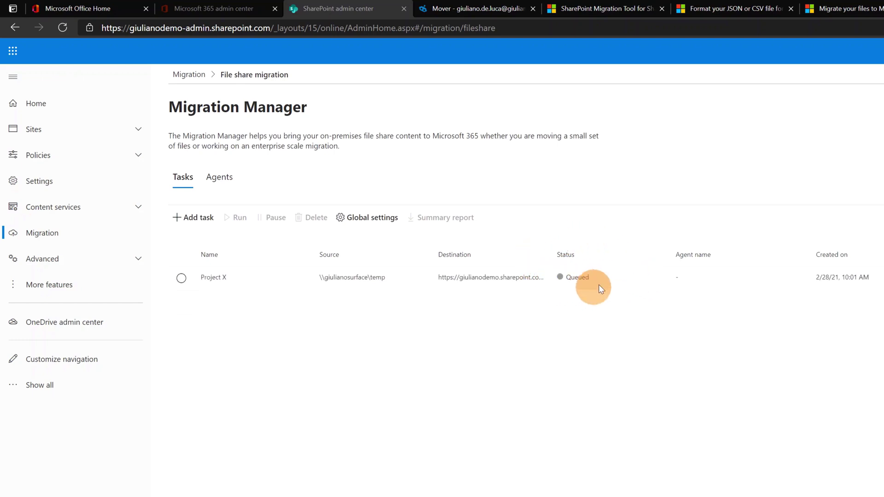
# - Switch from the SharePoint Migration page to Mover and show the source connectors available for authorization in its transfer wizard
pyautogui.hotkey('alt', 'Left')
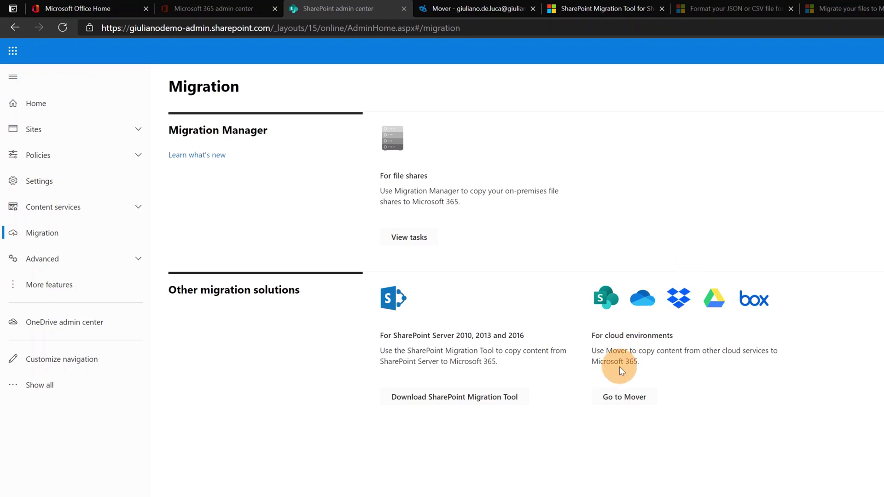
pyautogui.click(625, 399)
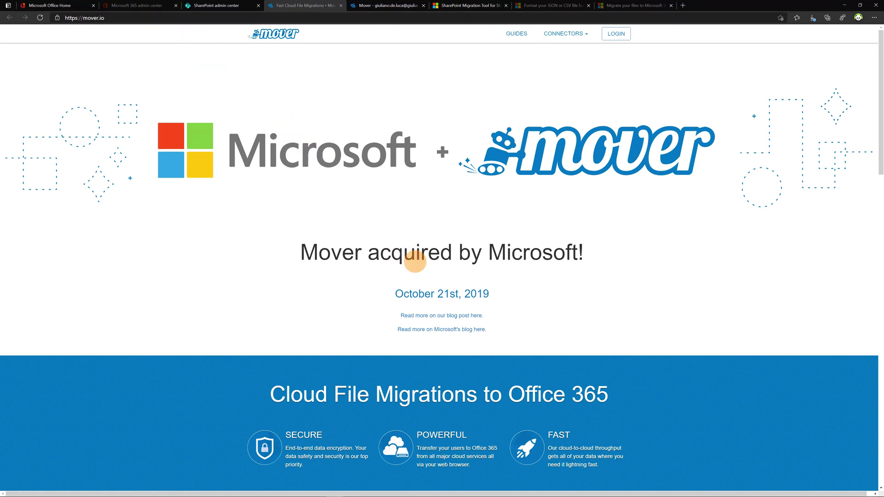
pyautogui.scroll(-5, 449, 255)
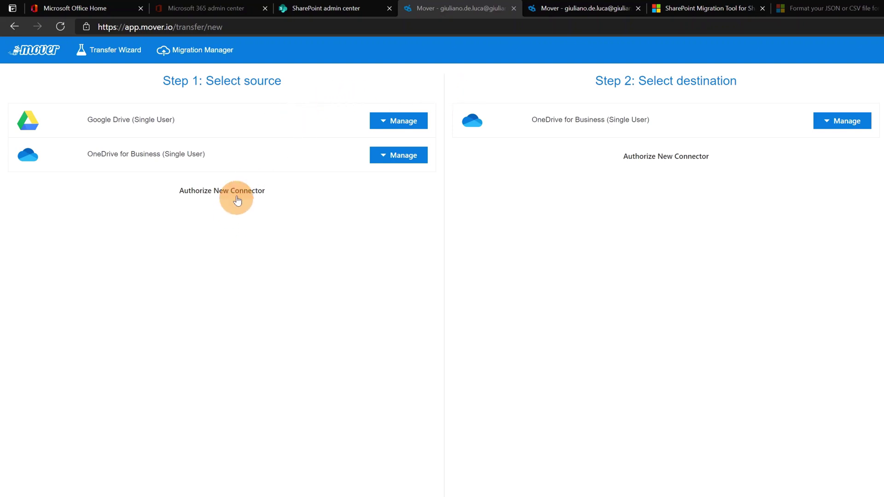
pyautogui.click(198, 191)
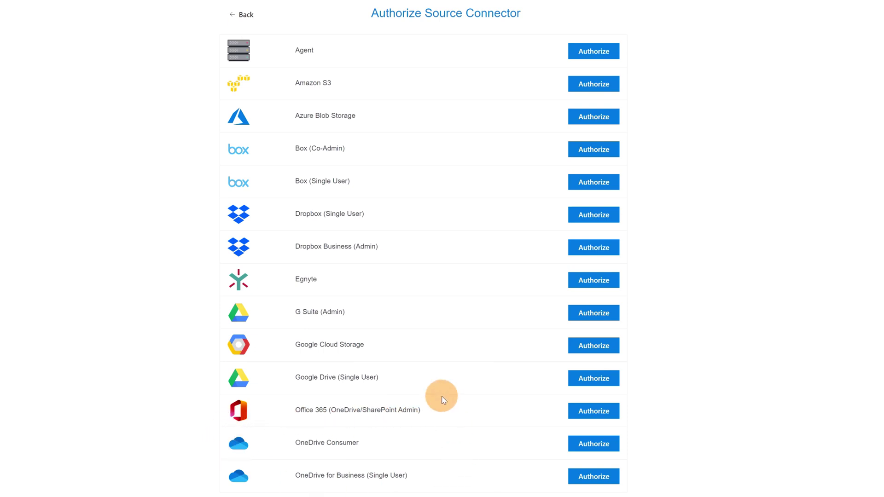
# - Connect Google Drive (Single User) as the transfer source and OneDrive for Business (Single User) as the destination
pyautogui.click(380, 116)
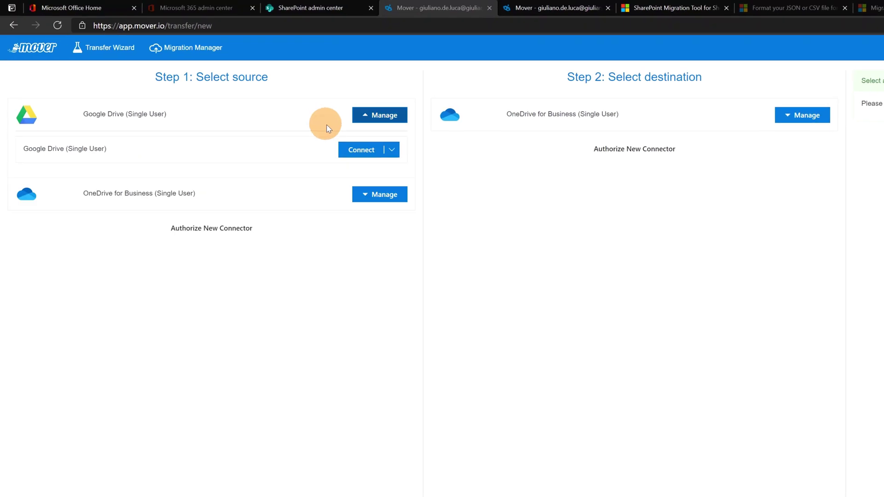
pyautogui.click(357, 152)
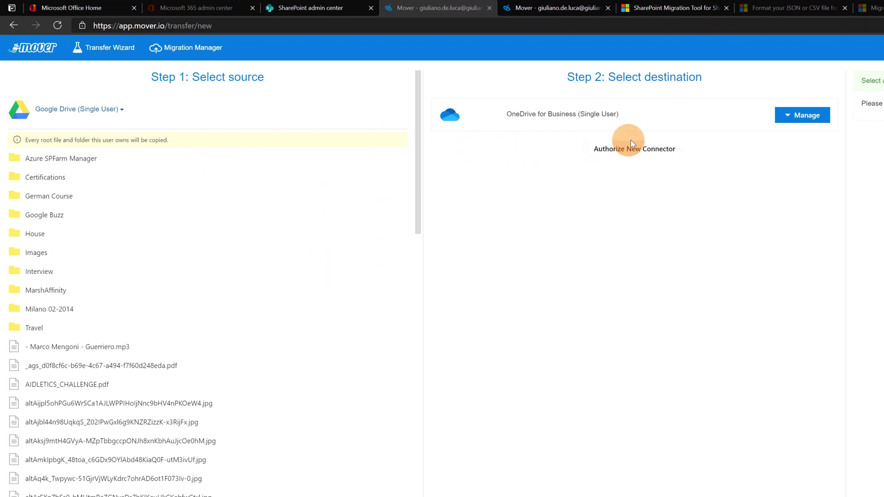
pyautogui.click(805, 122)
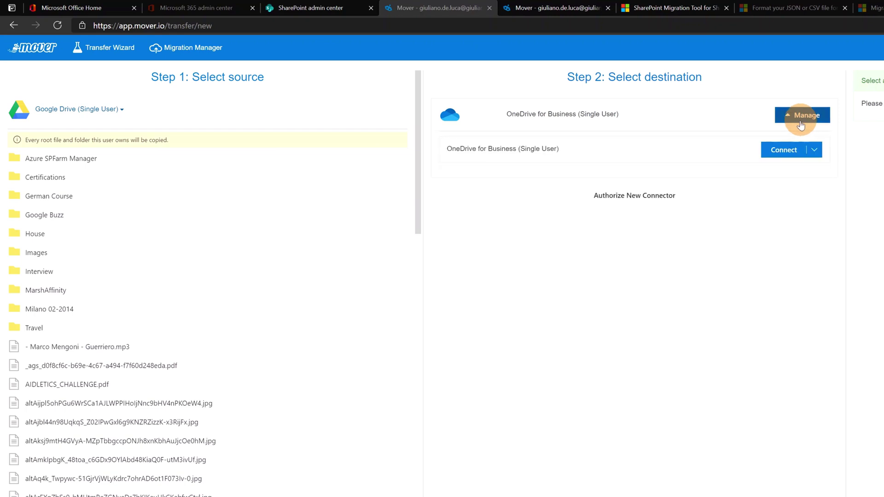
pyautogui.click(784, 152)
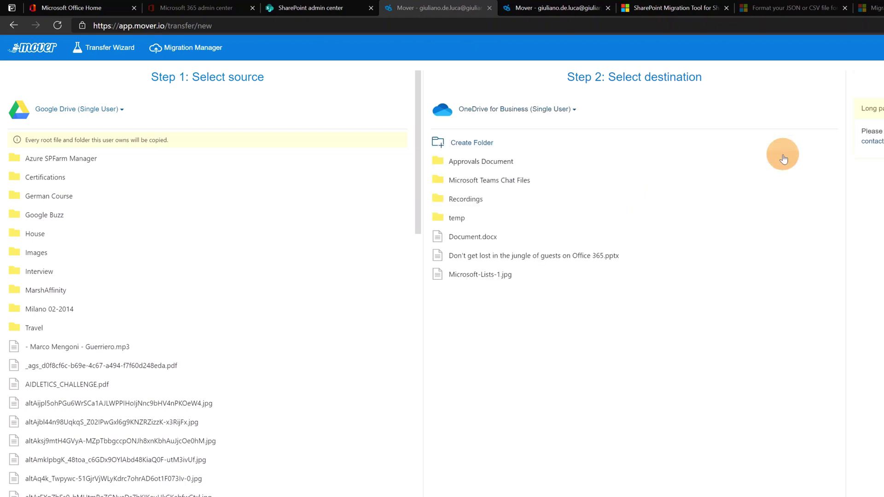